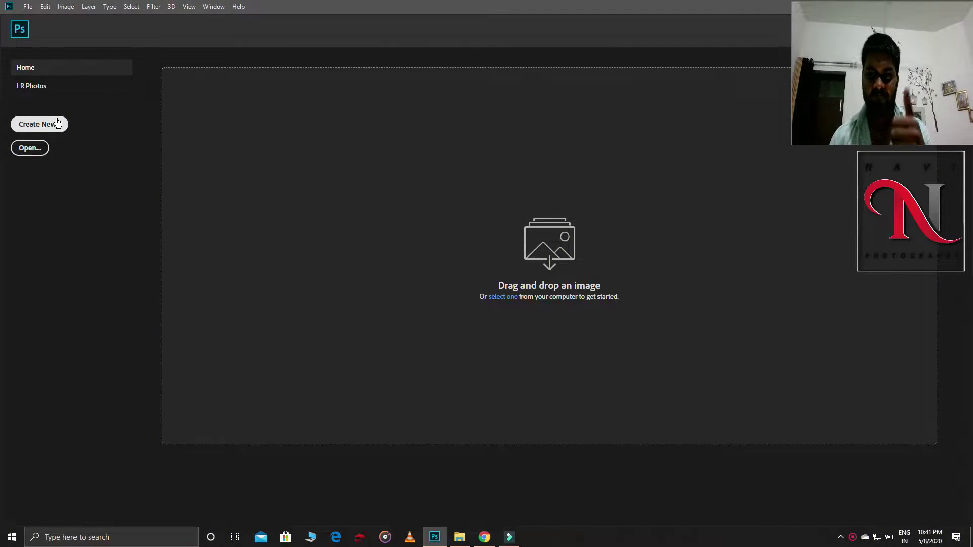
# Create a blank 1080 × 1080 px, 72 ppi document and review the drip and tractor source images.
pyautogui.click(58, 123)
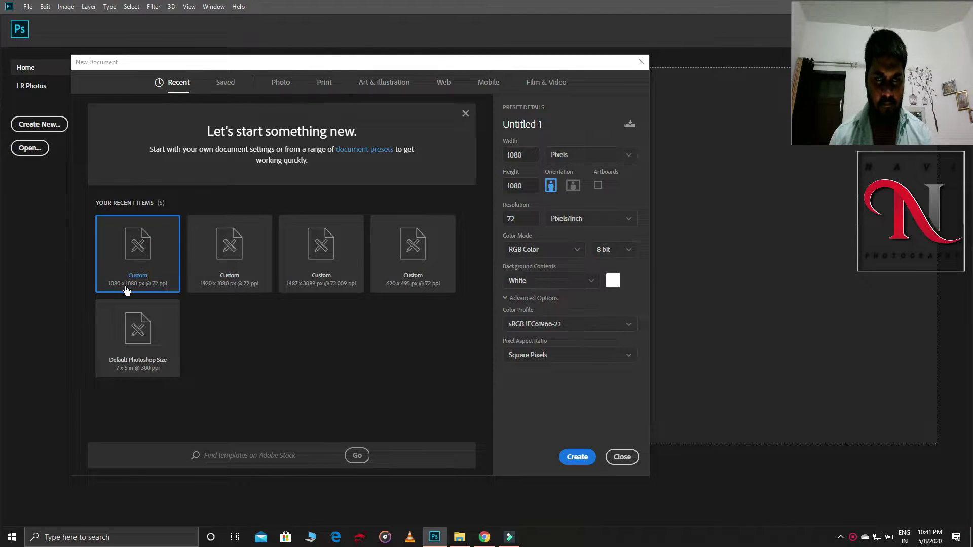
pyautogui.click(577, 453)
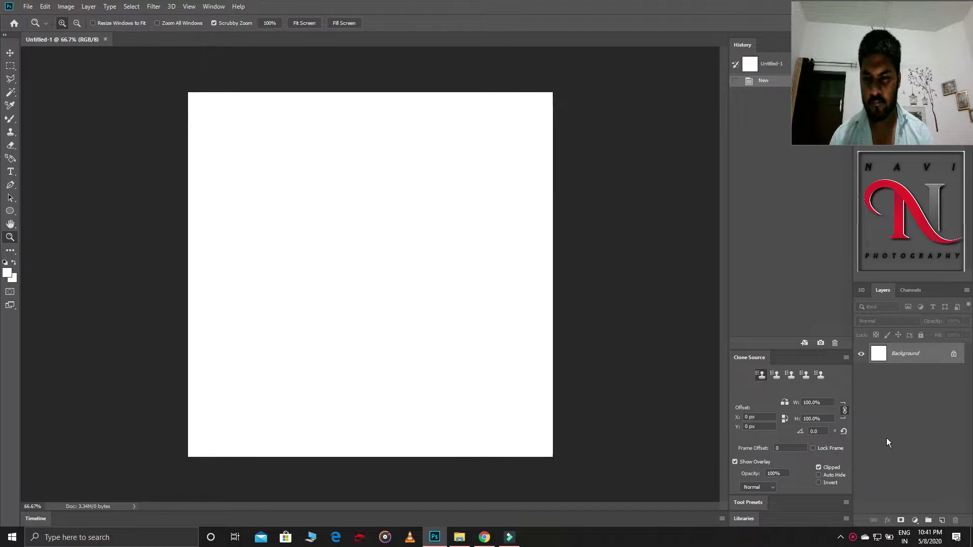
pyautogui.click(460, 538)
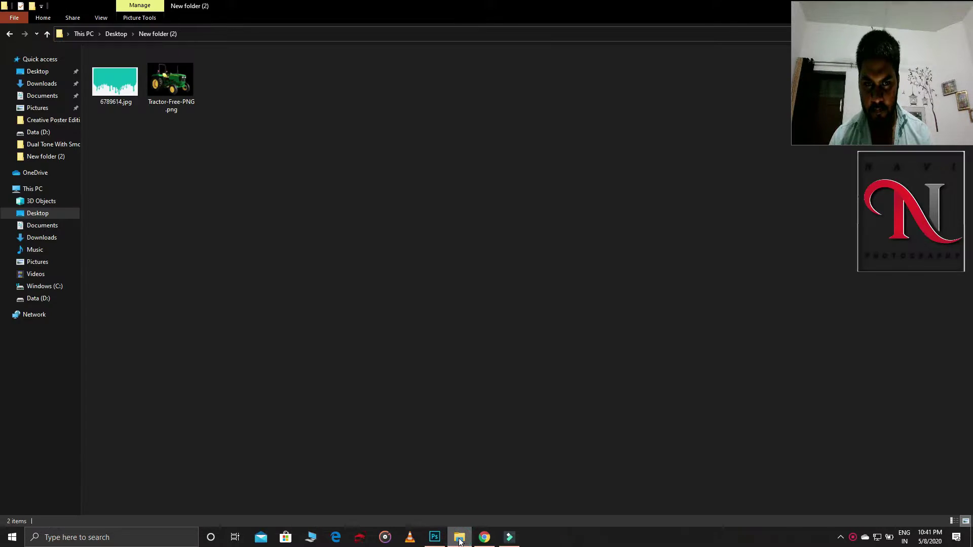
pyautogui.moveTo(110, 87); pyautogui.dragTo(378, 260)
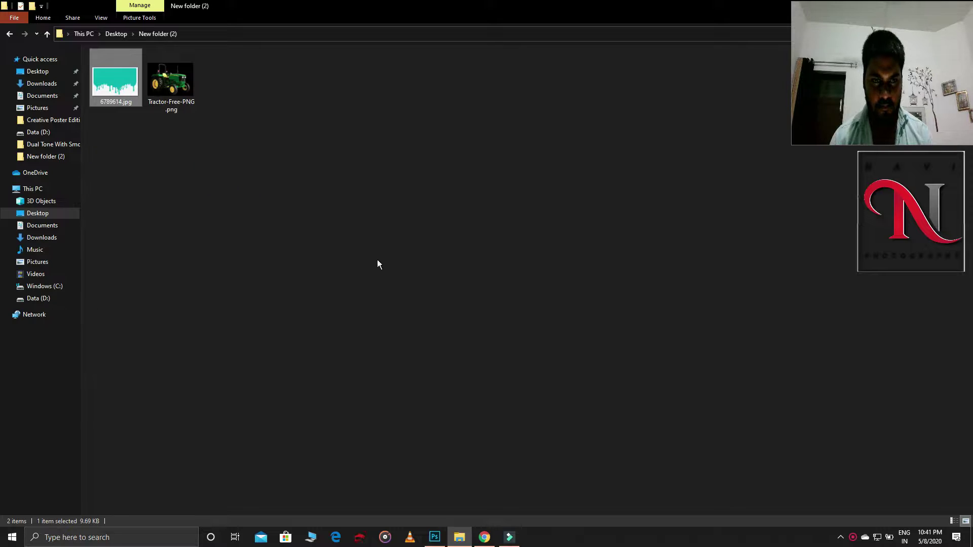
pyautogui.click(189, 112)
# Draw a large circle with the Ellipse tool and move it toward the canvas centre.
pyautogui.click(435, 538)
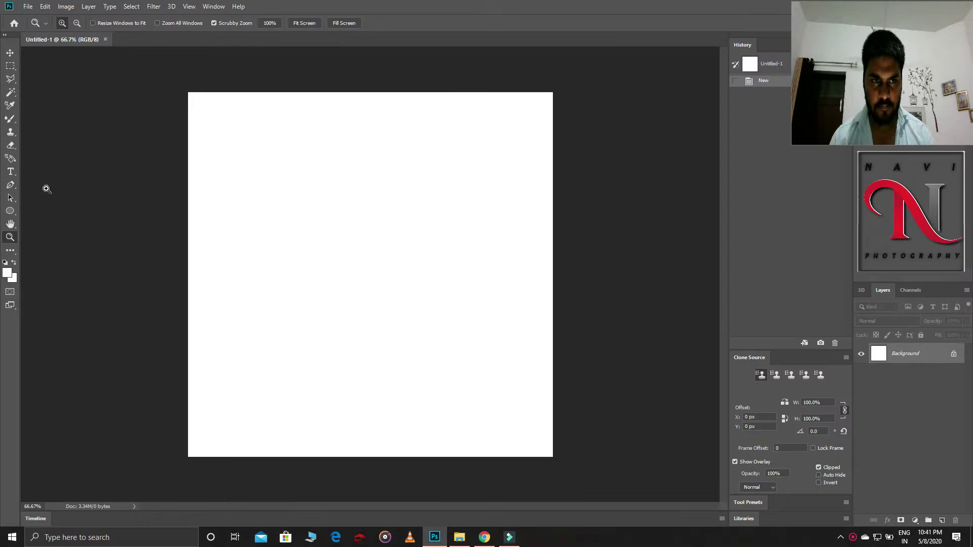
pyautogui.click(10, 211)
pyautogui.moveTo(306, 168); pyautogui.dragTo(527, 397)
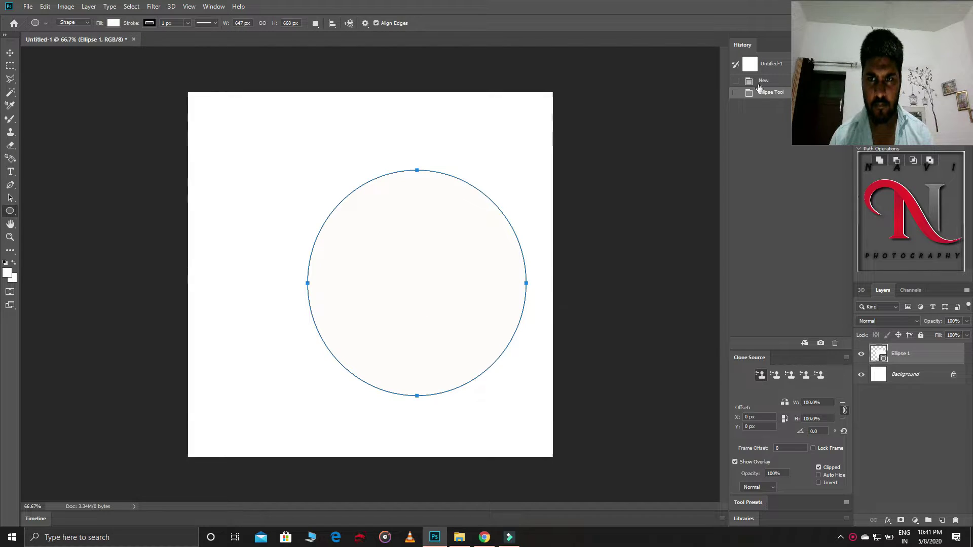
pyautogui.moveTo(400, 289)
pyautogui.mouseDown()
pyautogui.moveTo(361, 278)
pyautogui.moveTo(363, 287)
pyautogui.mouseUp()
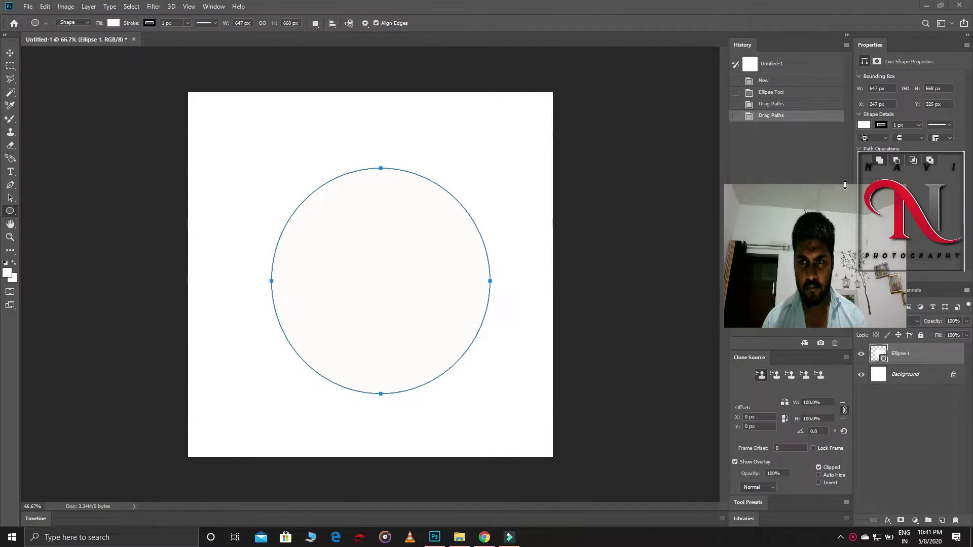
# Fill the circle black and nudge it so it sits centred.
pyautogui.click(864, 126)
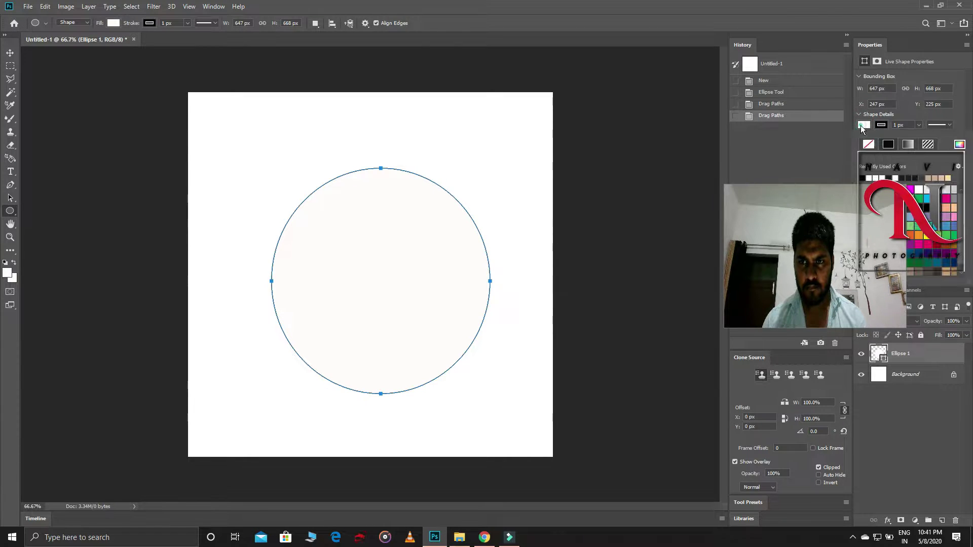
pyautogui.click(864, 178)
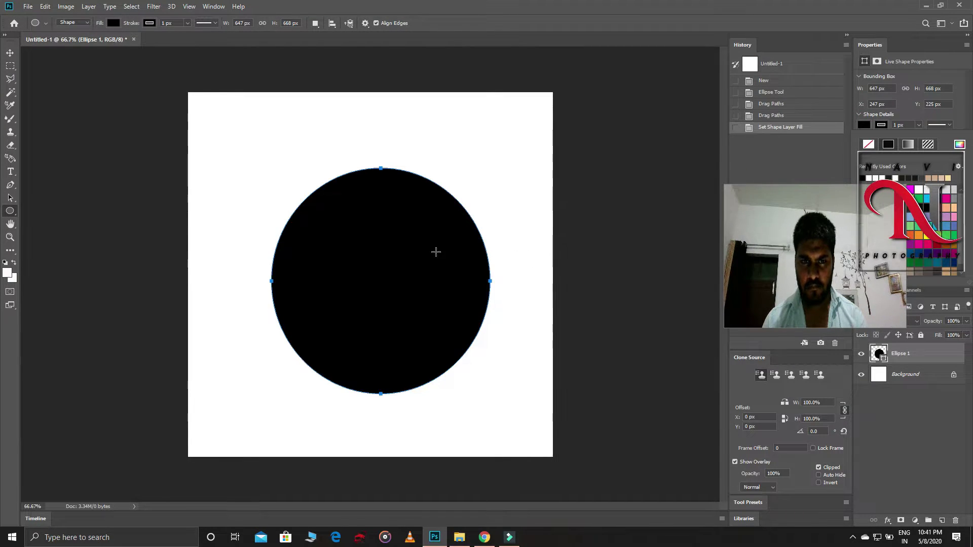
pyautogui.click(811, 266)
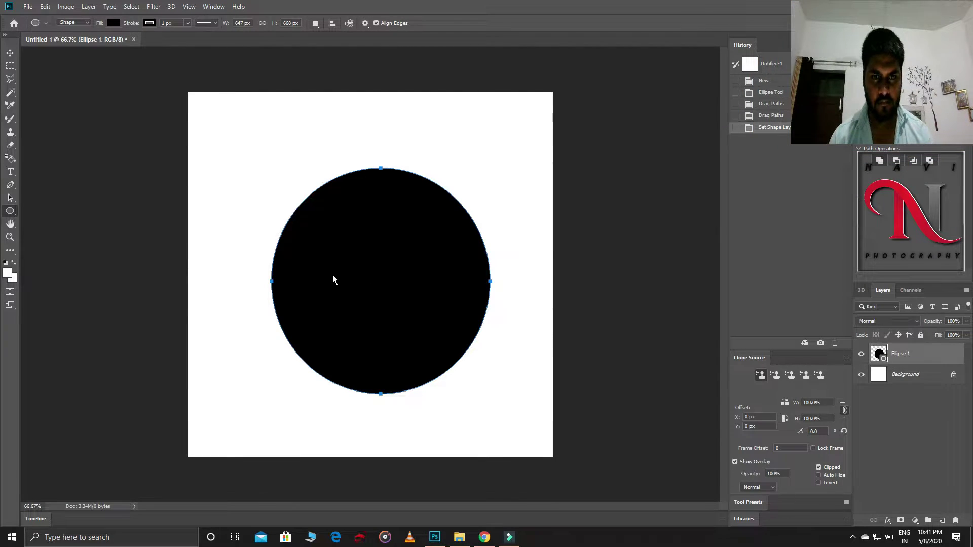
pyautogui.moveTo(357, 278)
pyautogui.mouseDown()
pyautogui.moveTo(354, 295)
pyautogui.moveTo(348, 282)
pyautogui.mouseUp()
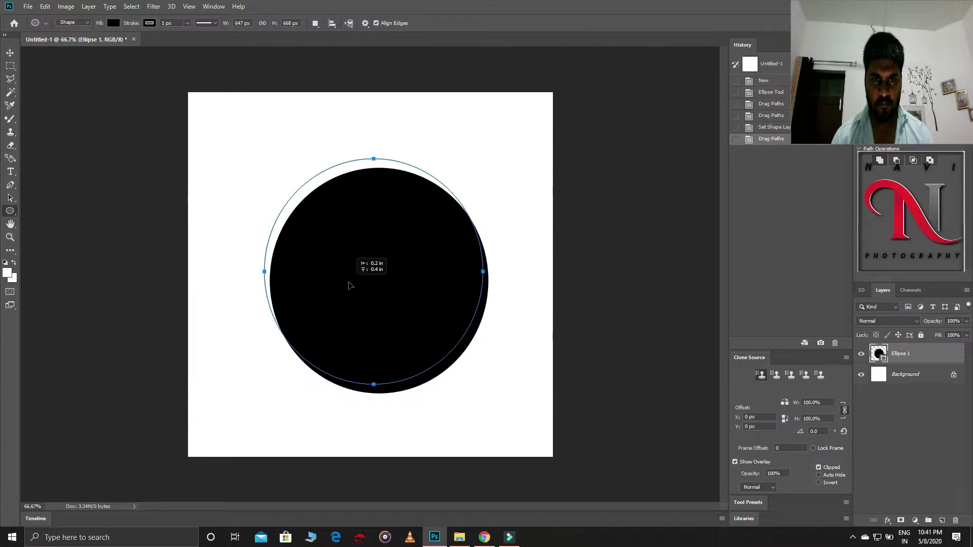
pyautogui.click(485, 541)
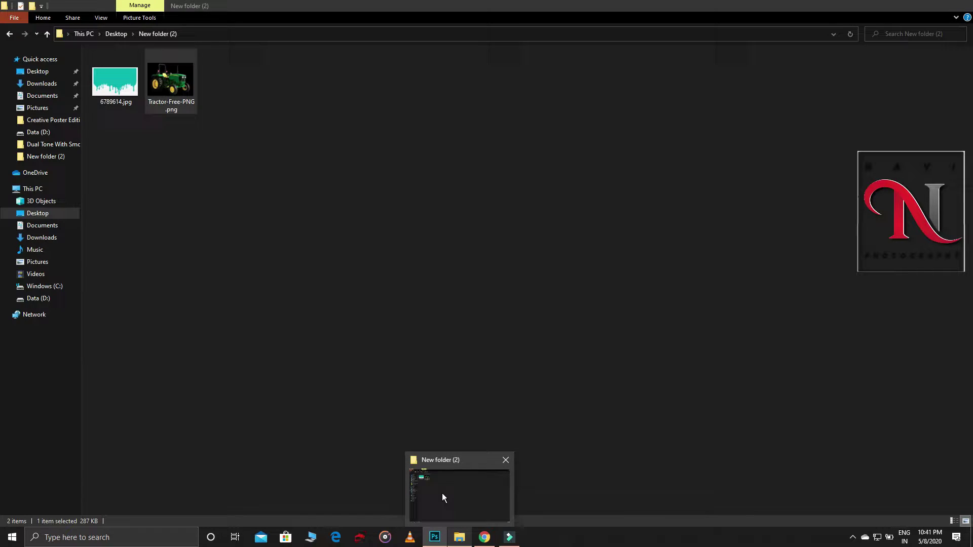
# Open 6789614.jpg, select a rectangle of solid teal and bring it into Untitled-1.
pyautogui.moveTo(459, 538)
pyautogui.click(442, 493)
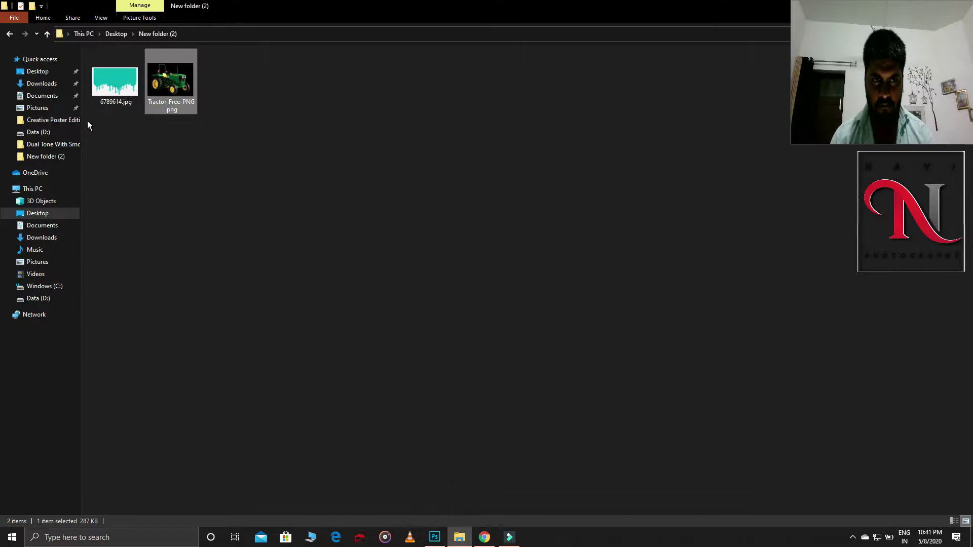
pyautogui.moveTo(115, 81)
pyautogui.mouseDown()
pyautogui.moveTo(243, 44)
pyautogui.moveTo(356, 191)
pyautogui.mouseUp()
pyautogui.press('m')
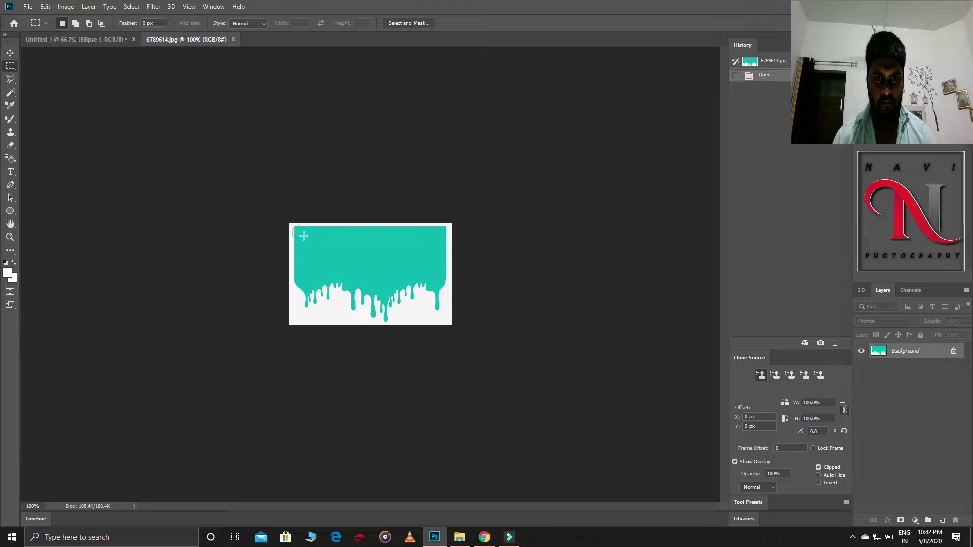
pyautogui.moveTo(303, 236); pyautogui.dragTo(434, 275)
pyautogui.hotkey('alt', 'BackSpace')
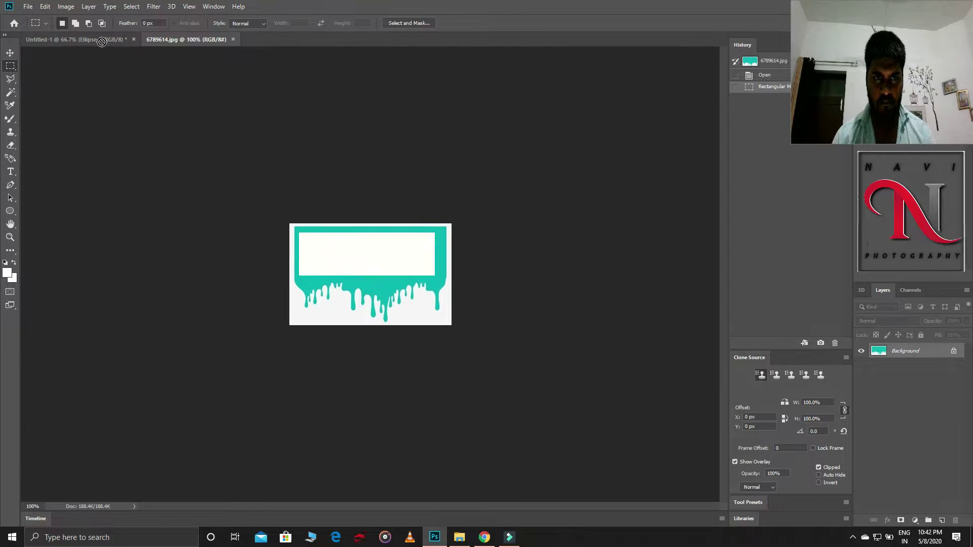
pyautogui.moveTo(102, 41); pyautogui.dragTo(352, 271)
# Stretch the teal layer over the canvas and clip it to the circle.
pyautogui.hotkey('ctrl', 't')
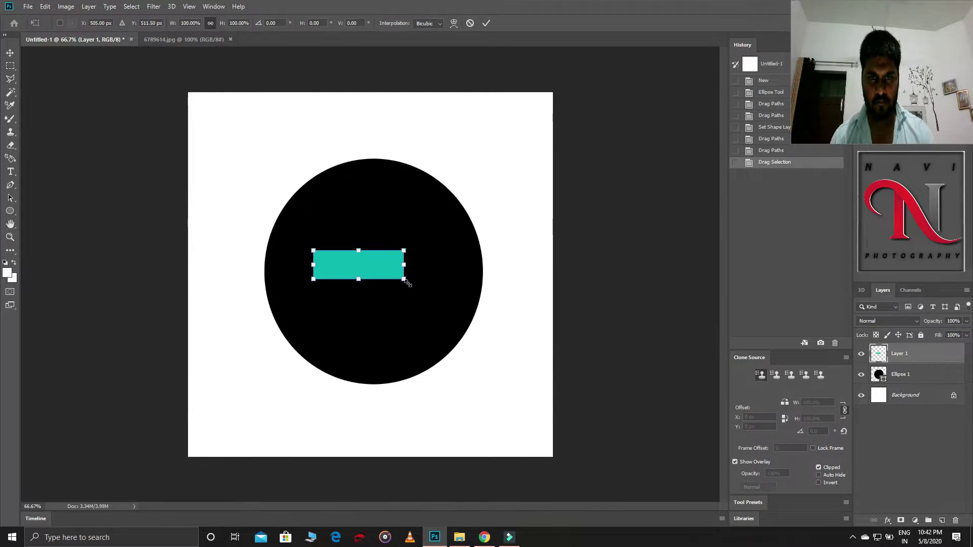
pyautogui.moveTo(408, 284); pyautogui.dragTo(403, 540)
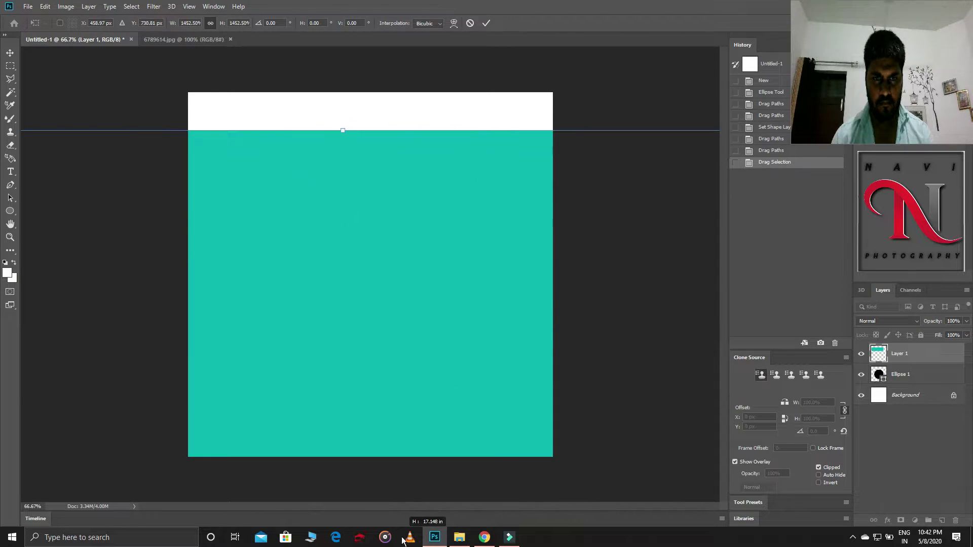
pyautogui.click(486, 22)
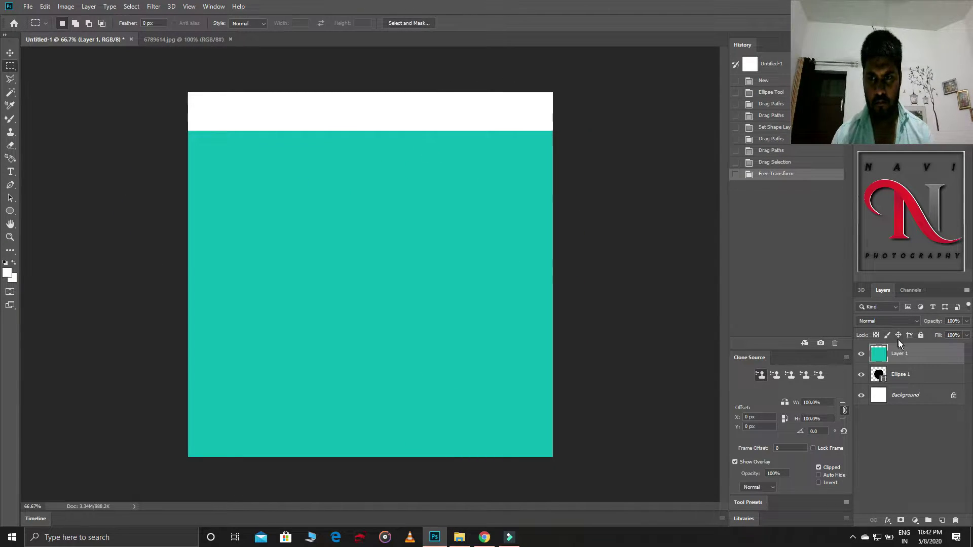
pyautogui.rightClick(902, 354)
pyautogui.click(793, 292)
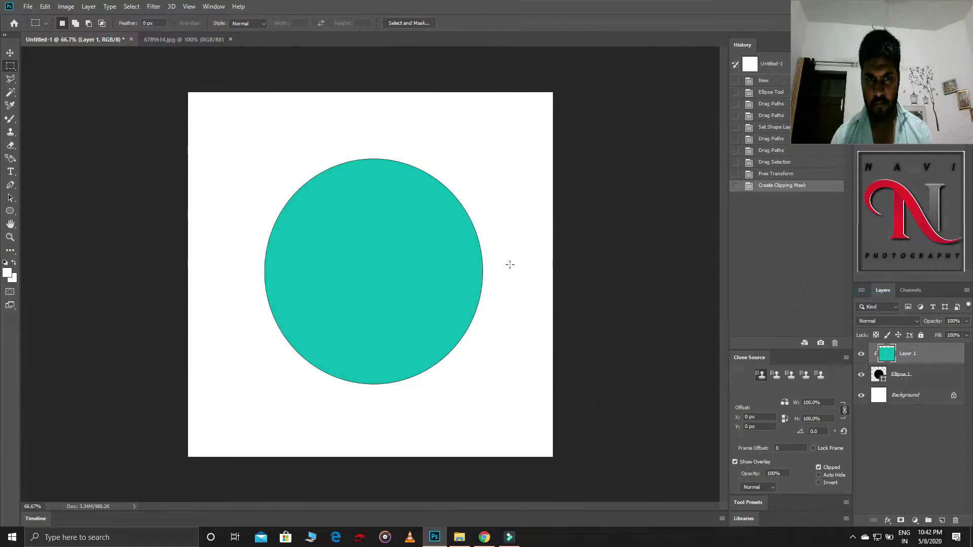
pyautogui.moveTo(394, 263); pyautogui.dragTo(421, 306)
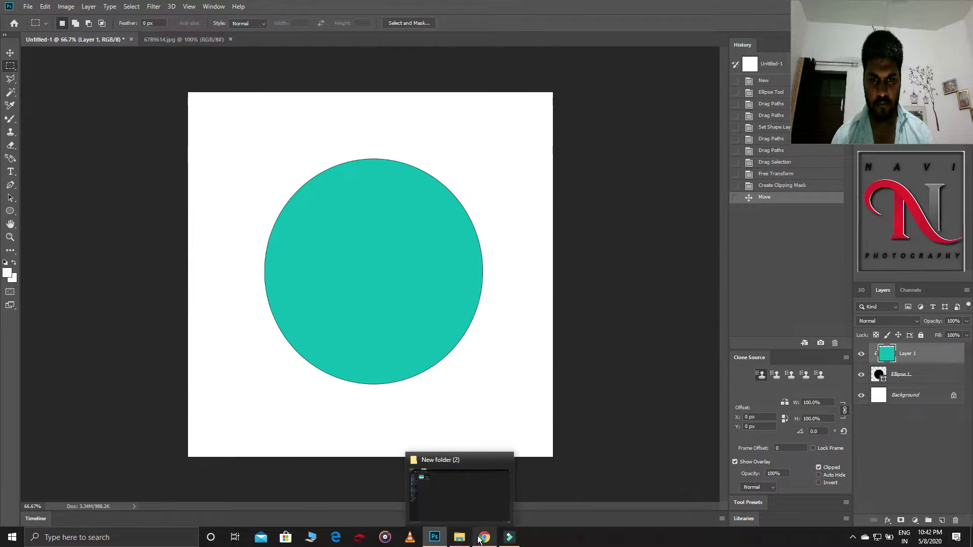
# In 6789614.jpg, deselect, unlock the background layer and Magic Wand the white area.
pyautogui.click(461, 538)
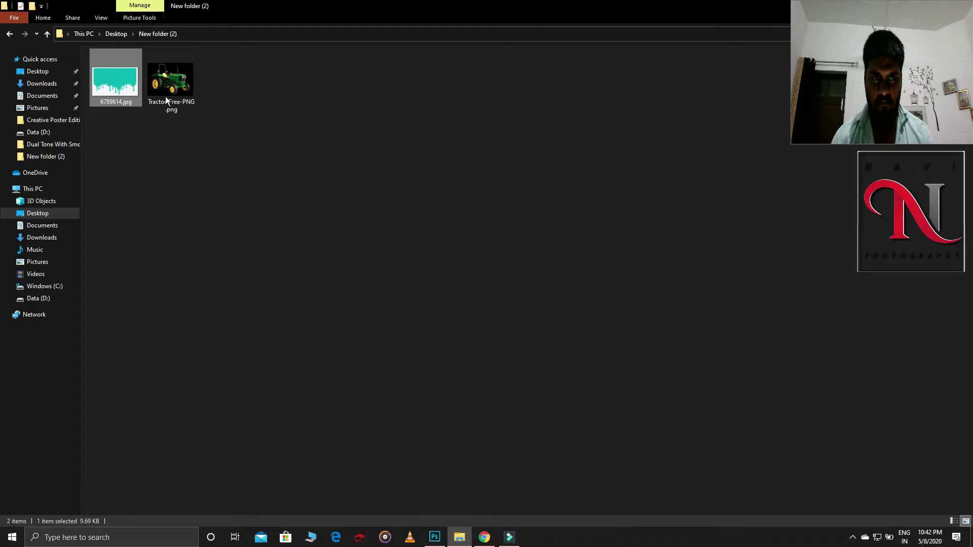
pyautogui.click(466, 536)
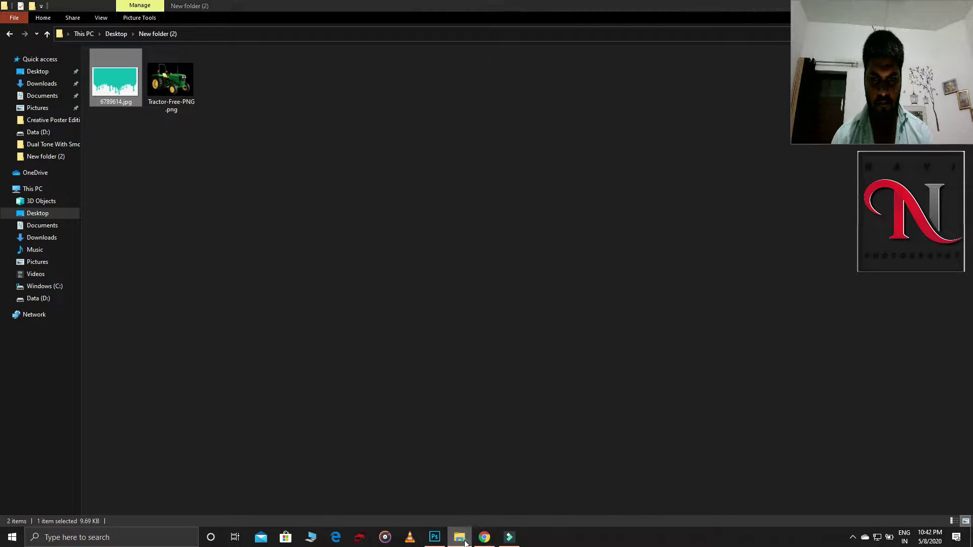
pyautogui.click(187, 39)
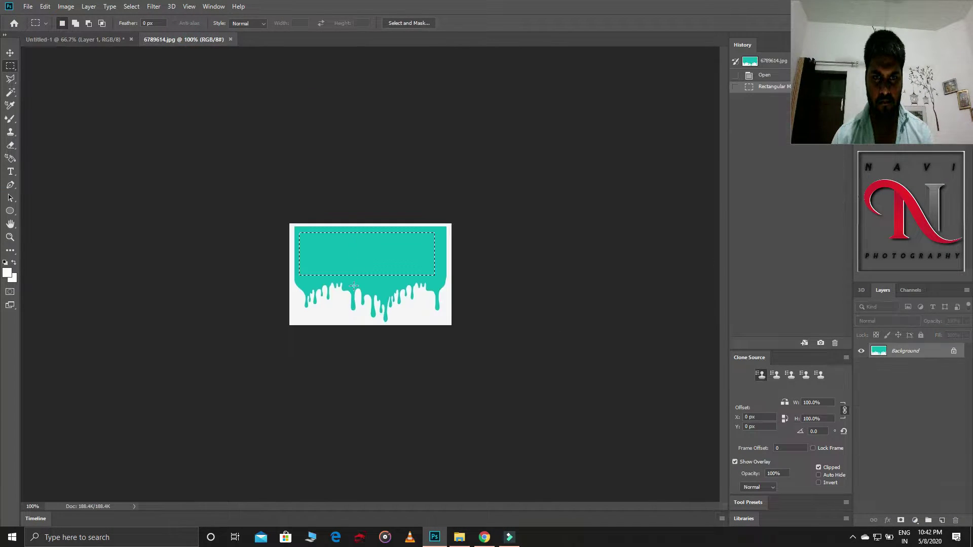
pyautogui.click(347, 299)
pyautogui.click(953, 352)
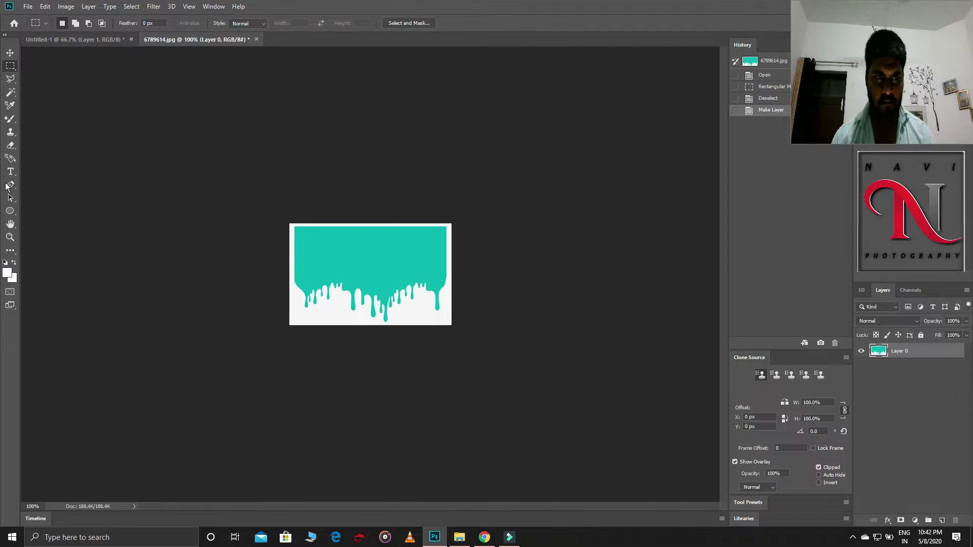
pyautogui.click(11, 91)
pyautogui.click(296, 317)
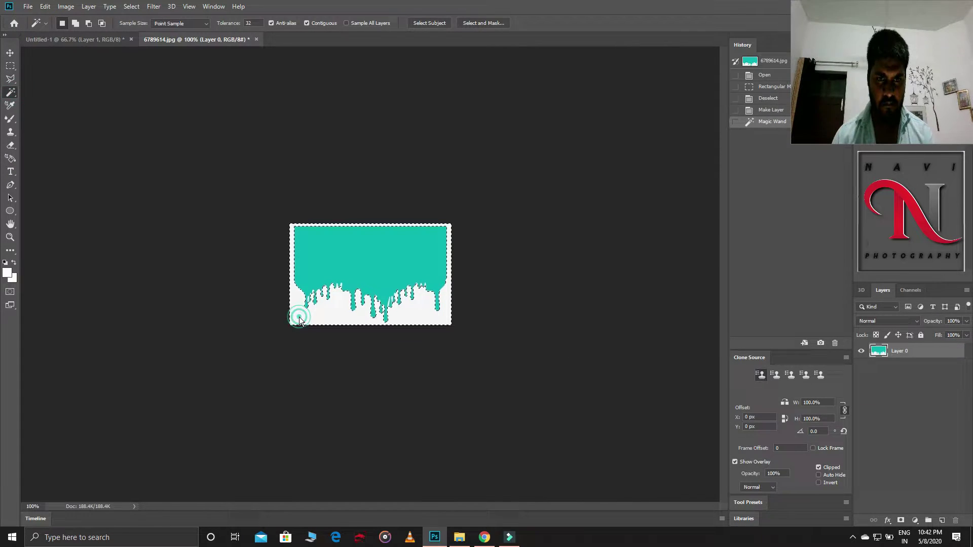
# Invert to the teal drips, bring them into Untitled-1 and place Layer 2 below Ellipse 1.
pyautogui.rightClick(323, 271)
pyautogui.click(352, 404)
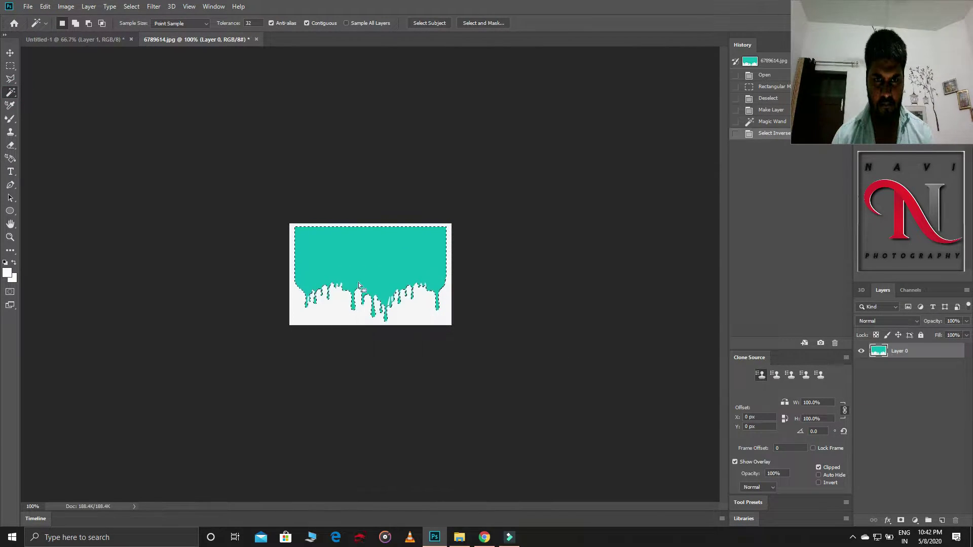
pyautogui.press('Delete')
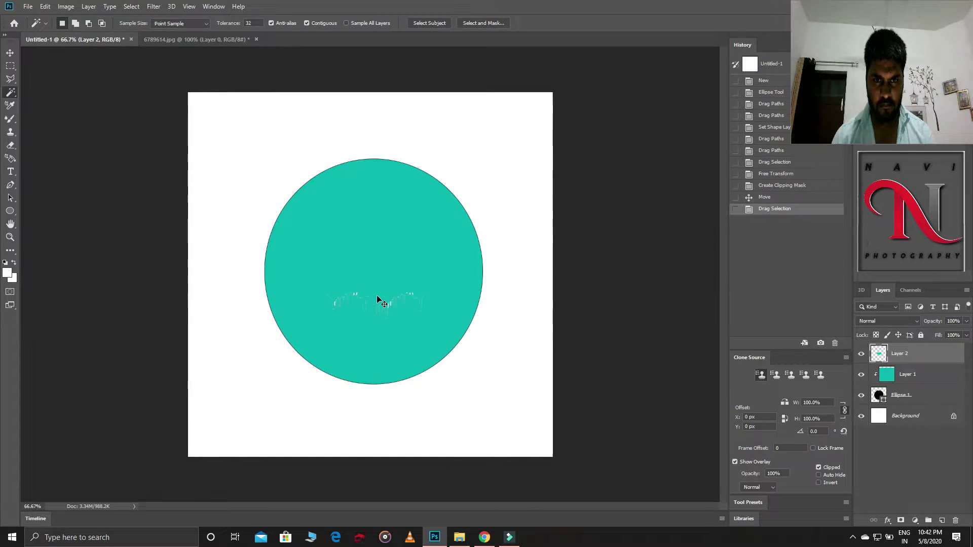
pyautogui.moveTo(146, 82)
pyautogui.mouseDown()
pyautogui.moveTo(351, 412)
pyautogui.moveTo(406, 421)
pyautogui.mouseUp()
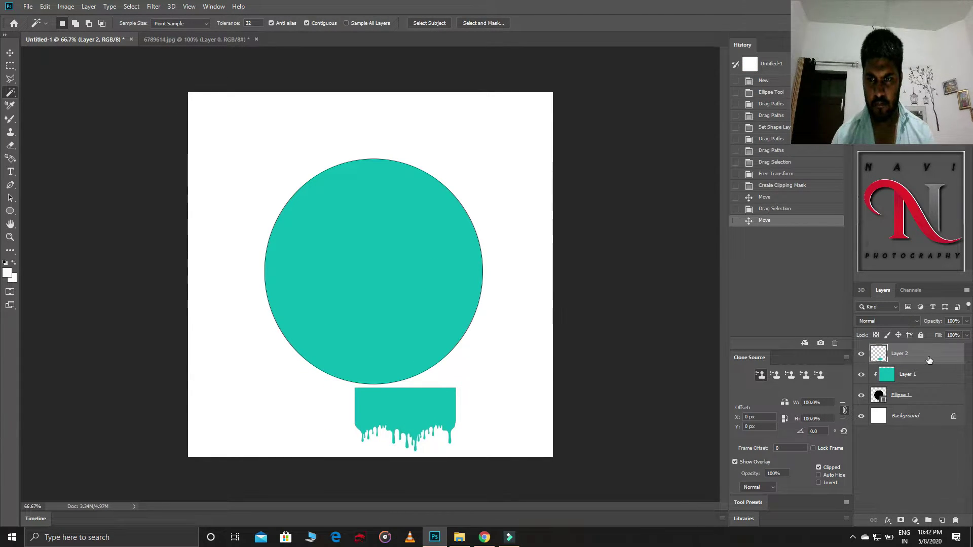
pyautogui.moveTo(929, 359); pyautogui.dragTo(929, 405)
# Move a drip piece onto the circle's lower edge and enlarge it to about 150%.
pyautogui.click(10, 66)
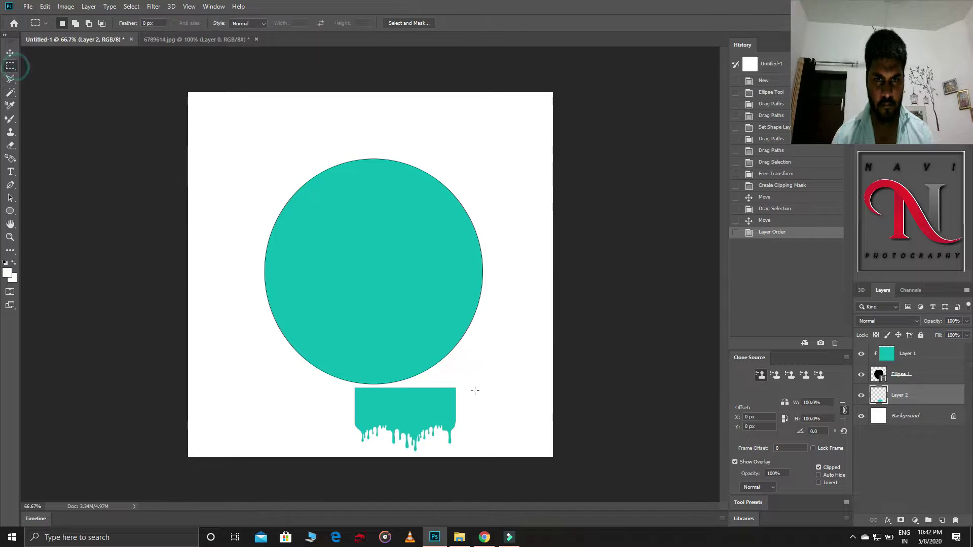
pyautogui.moveTo(421, 352); pyautogui.dragTo(483, 459)
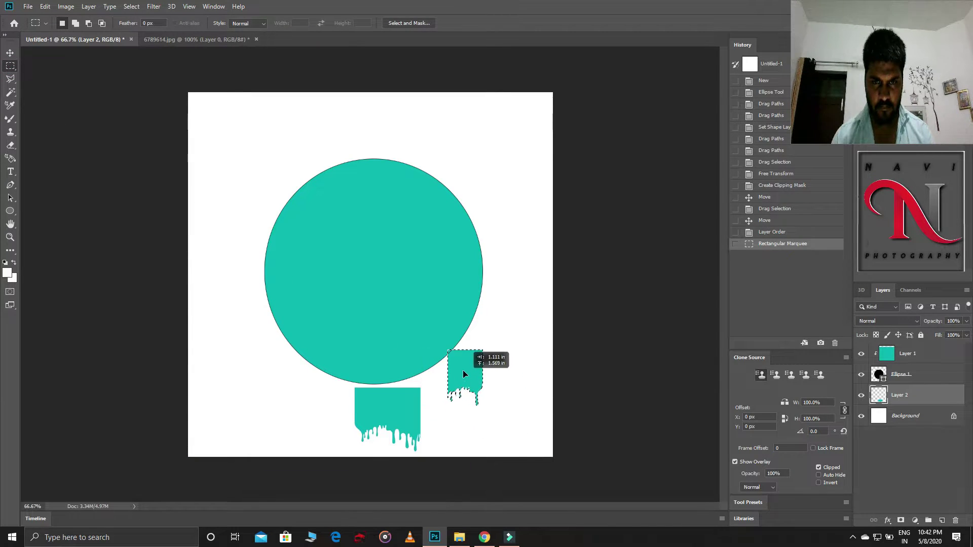
pyautogui.moveTo(464, 372)
pyautogui.mouseDown()
pyautogui.moveTo(462, 338)
pyautogui.moveTo(487, 296)
pyautogui.moveTo(483, 272)
pyautogui.mouseUp()
pyautogui.hotkey('ctrl', 't')
pyautogui.moveTo(479, 308); pyautogui.dragTo(475, 320)
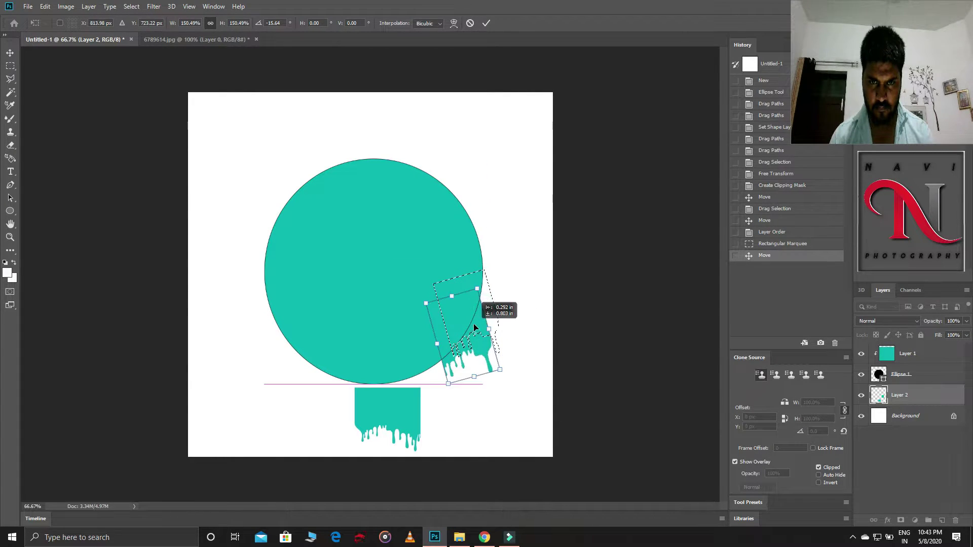
pyautogui.click(486, 23)
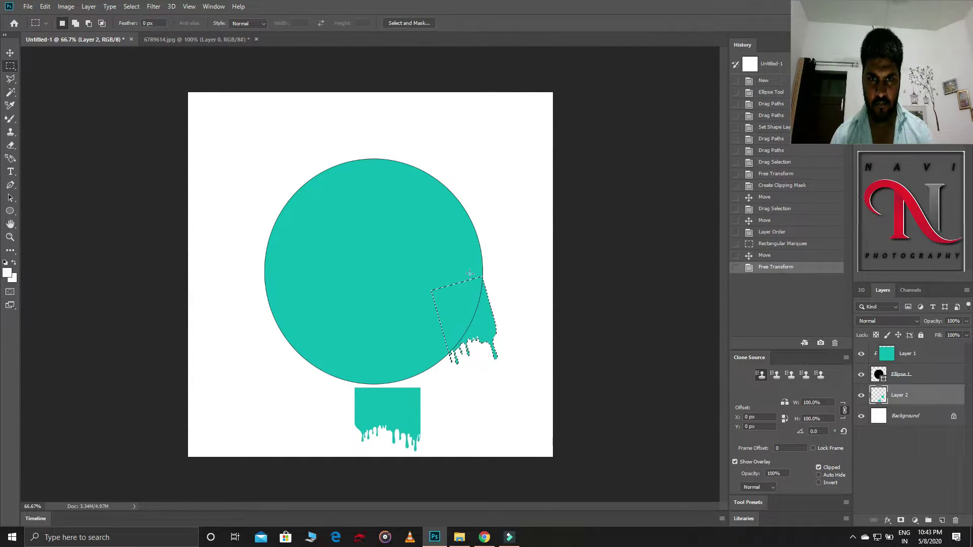
pyautogui.hotkey('ctrl', 'd')
# Reposition the drip piece beside the circle's edge, nudging it up and sideways.
pyautogui.moveTo(462, 252); pyautogui.dragTo(513, 365)
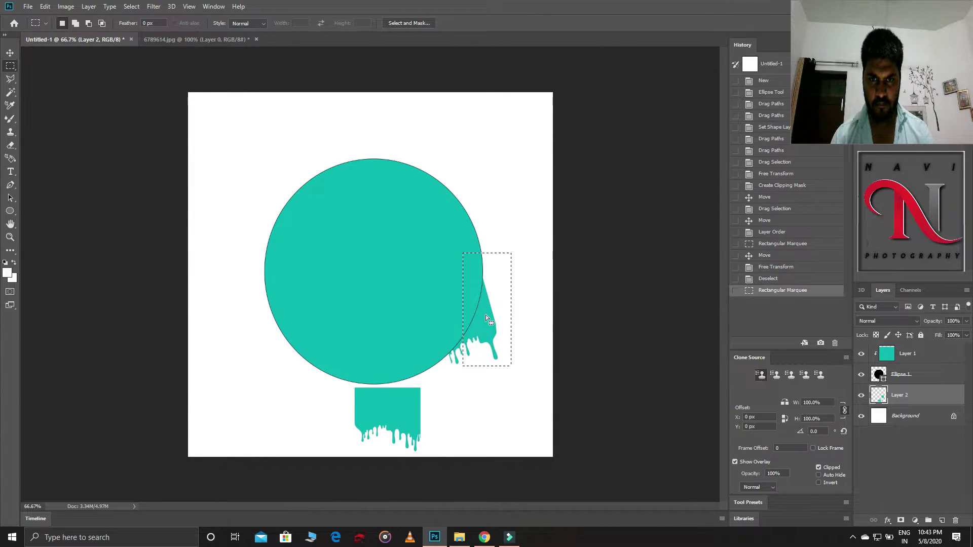
pyautogui.moveTo(485, 315); pyautogui.dragTo(482, 279)
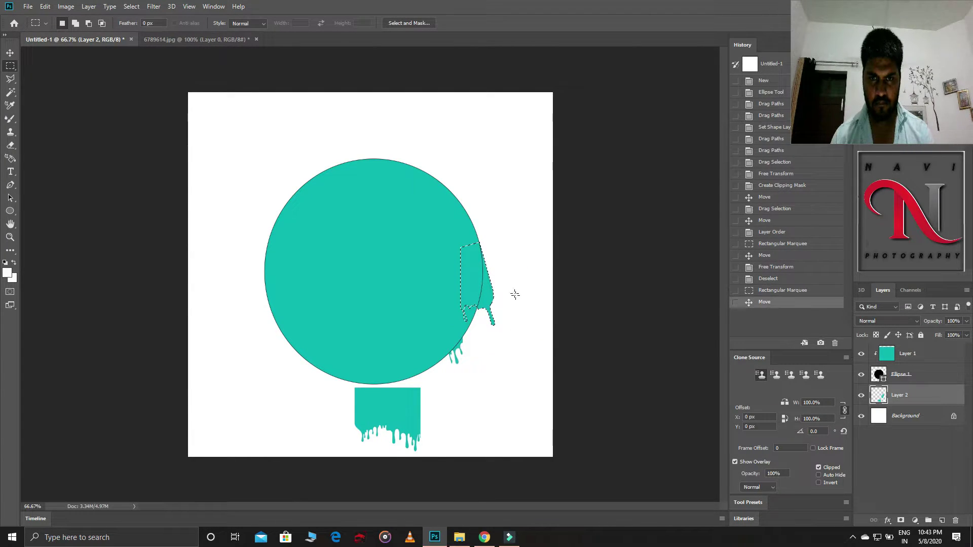
pyautogui.rightClick(485, 282)
pyautogui.click(509, 343)
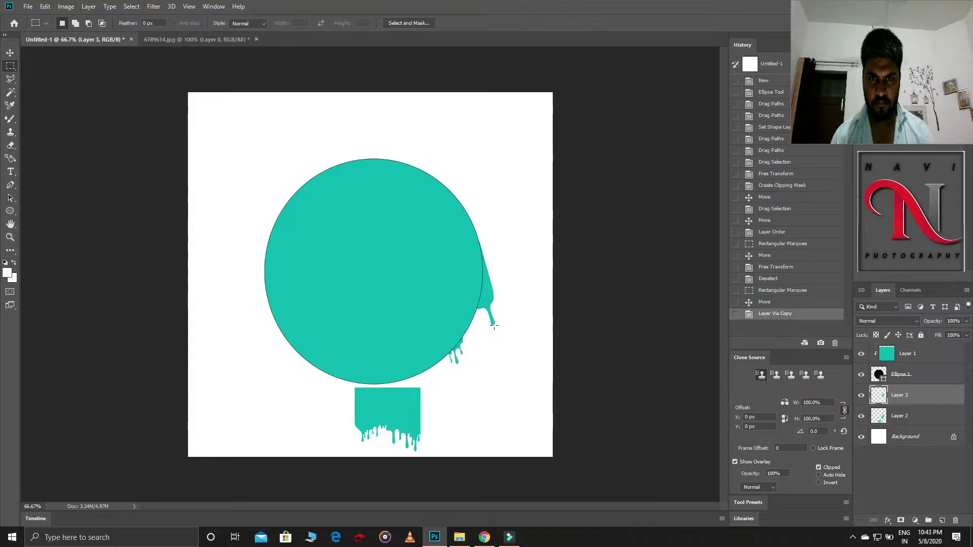
pyautogui.click(783, 302)
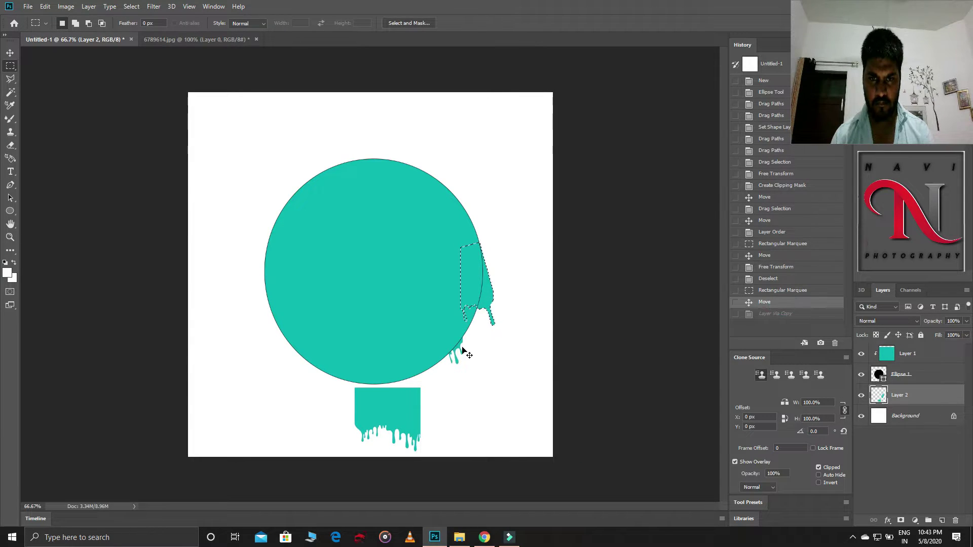
pyautogui.moveTo(462, 350); pyautogui.dragTo(476, 350)
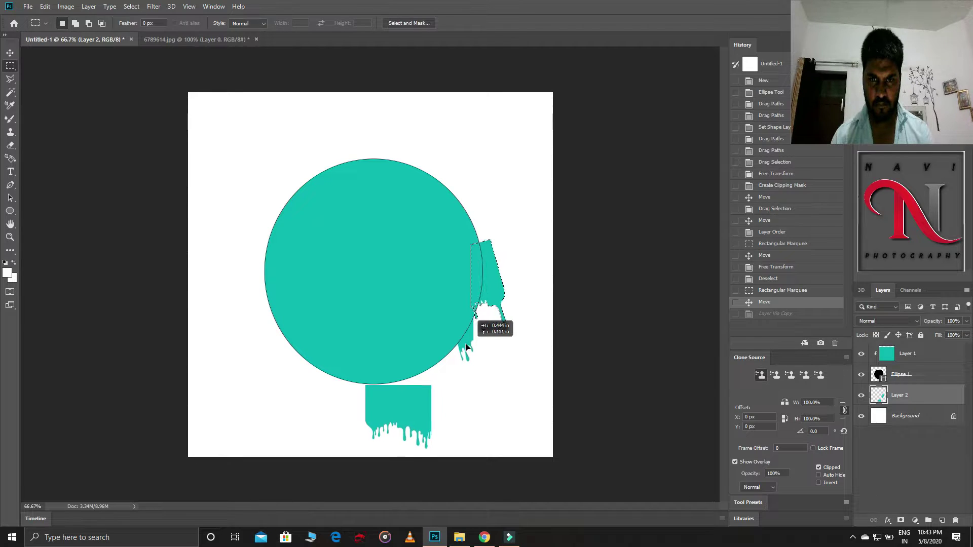
pyautogui.moveTo(476, 348); pyautogui.dragTo(459, 346)
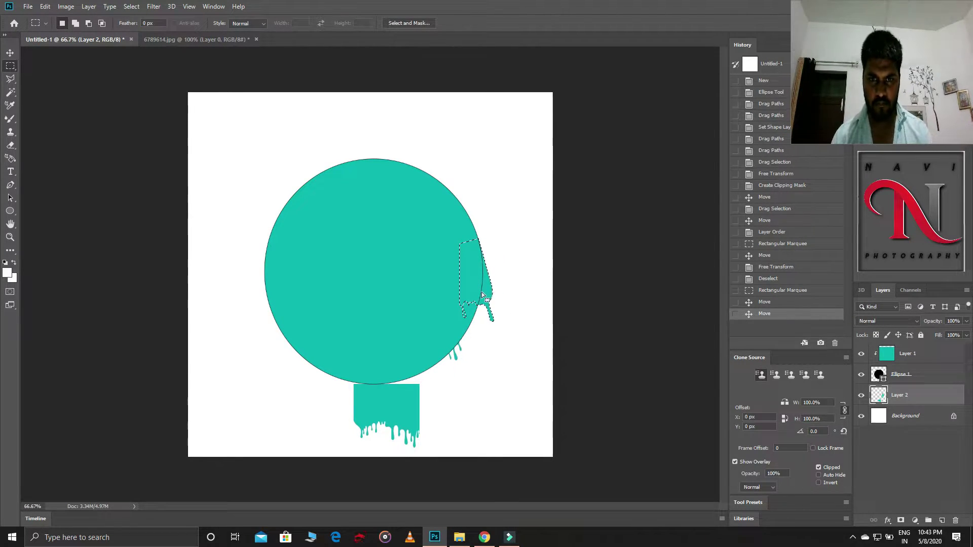
# Select the dripping part of the lower rectangle and move it up to the circle's edge.
pyautogui.click(12, 66)
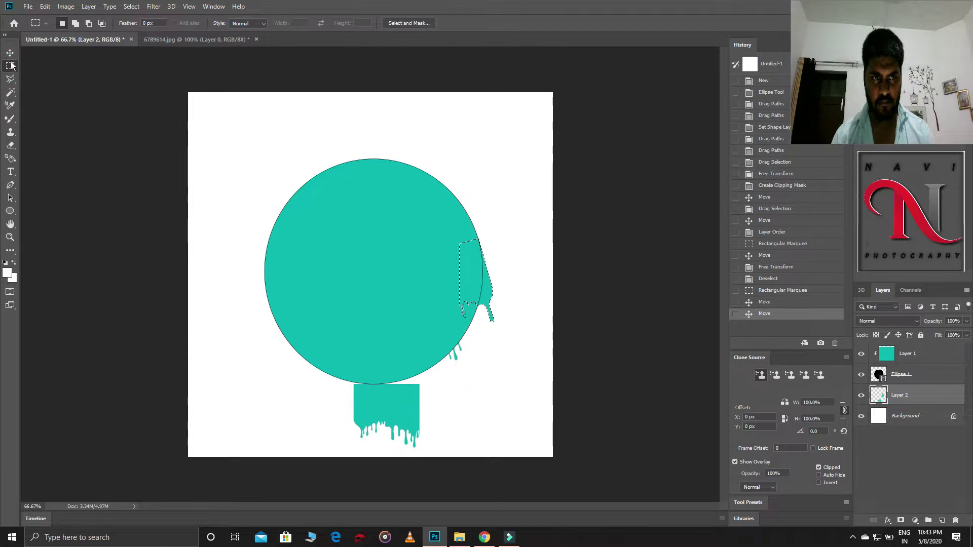
pyautogui.rightClick(432, 302)
pyautogui.click(446, 326)
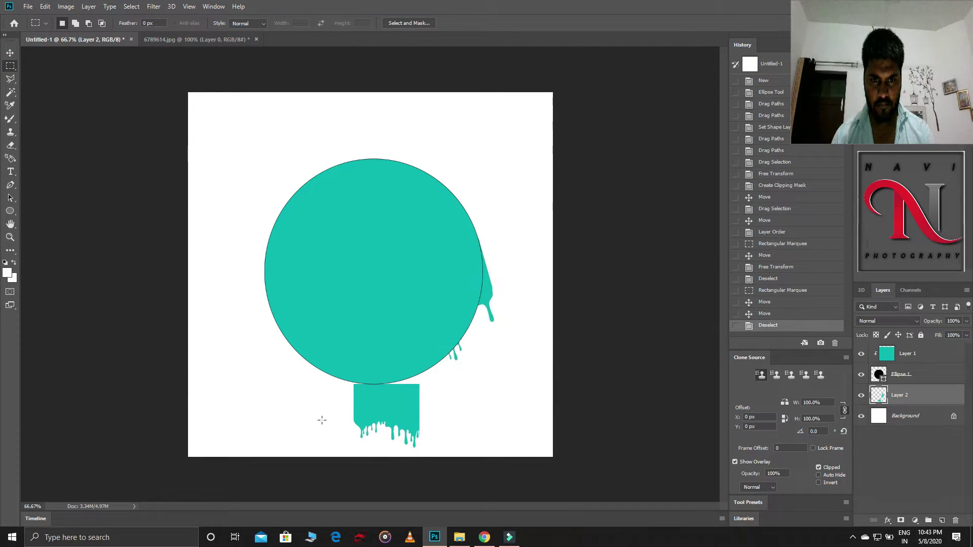
pyautogui.moveTo(326, 420); pyautogui.dragTo(447, 467)
pyautogui.moveTo(326, 402); pyautogui.dragTo(434, 464)
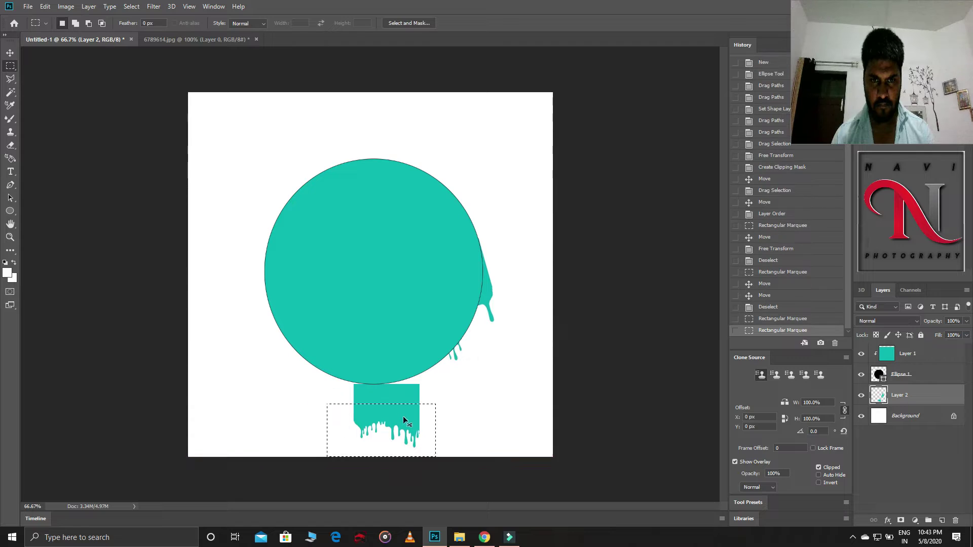
pyautogui.moveTo(401, 416)
pyautogui.mouseDown()
pyautogui.moveTo(479, 365)
pyautogui.moveTo(486, 321)
pyautogui.mouseUp()
# Rotate and slightly enlarge the selection outline so it follows the circle's curve.
pyautogui.rightClick(486, 332)
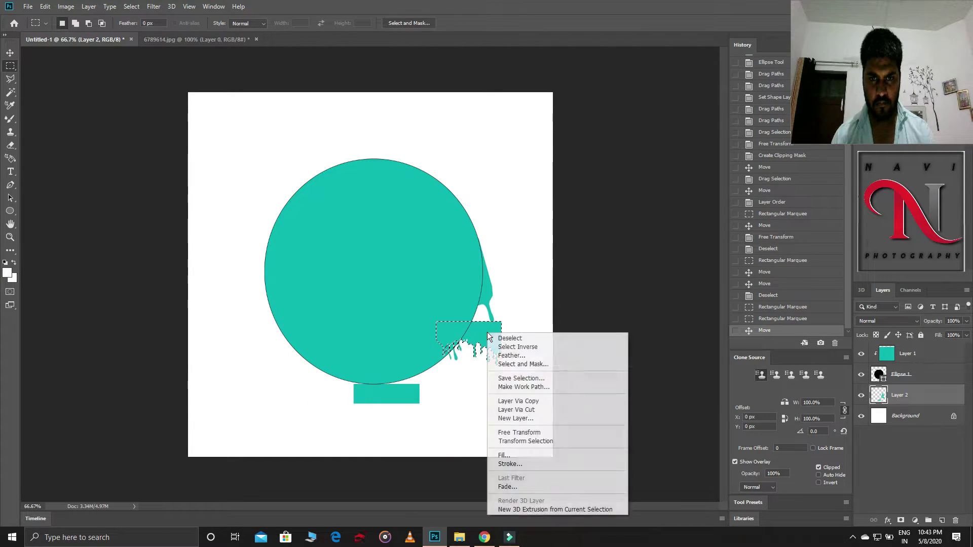
pyautogui.click(512, 441)
pyautogui.moveTo(530, 375); pyautogui.dragTo(547, 326)
pyautogui.moveTo(491, 342)
pyautogui.mouseDown()
pyautogui.moveTo(489, 315)
pyautogui.moveTo(473, 324)
pyautogui.moveTo(479, 334)
pyautogui.moveTo(509, 339)
pyautogui.moveTo(471, 307)
pyautogui.mouseUp()
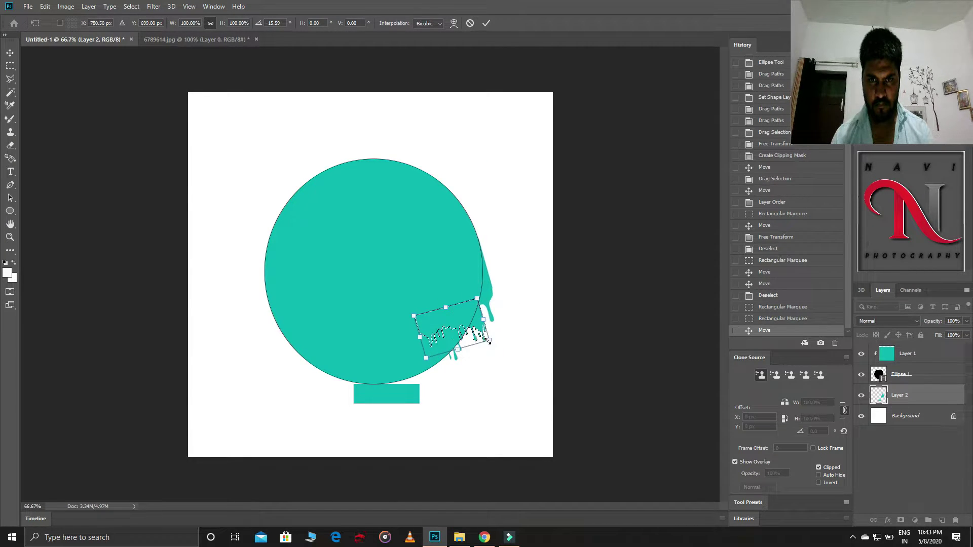
pyautogui.moveTo(489, 340); pyautogui.dragTo(473, 332)
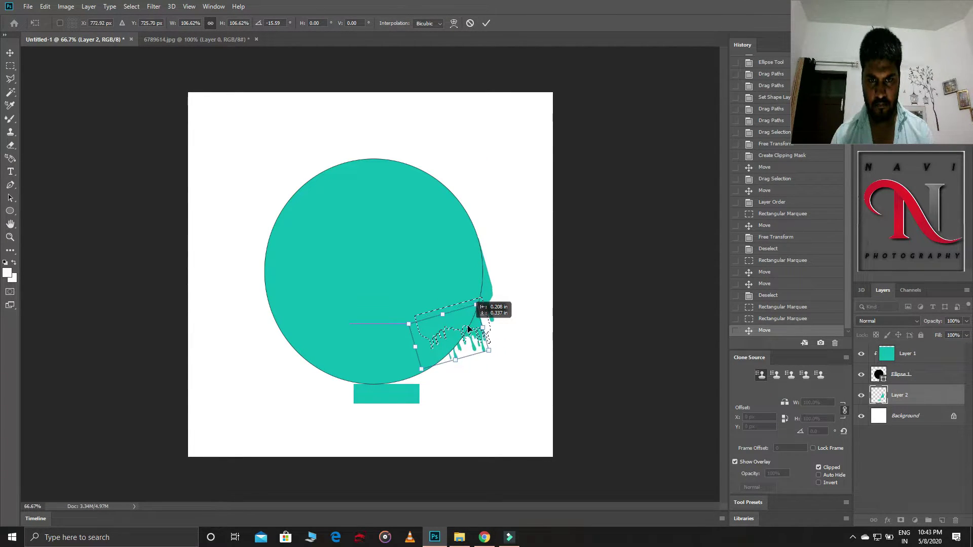
pyautogui.click(485, 28)
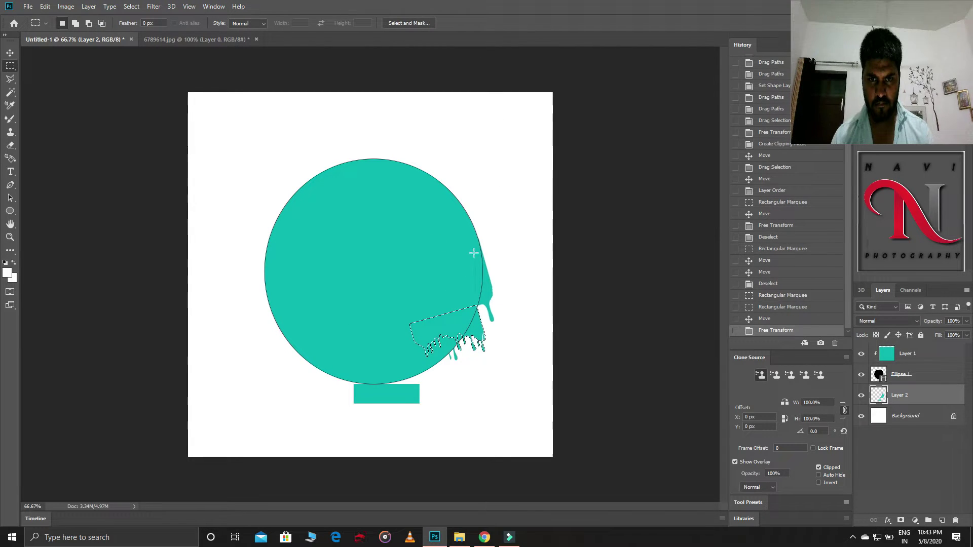
# Deselect, then cut away the leftover teal rectangle below the circle.
pyautogui.rightClick(453, 325)
pyautogui.click(502, 332)
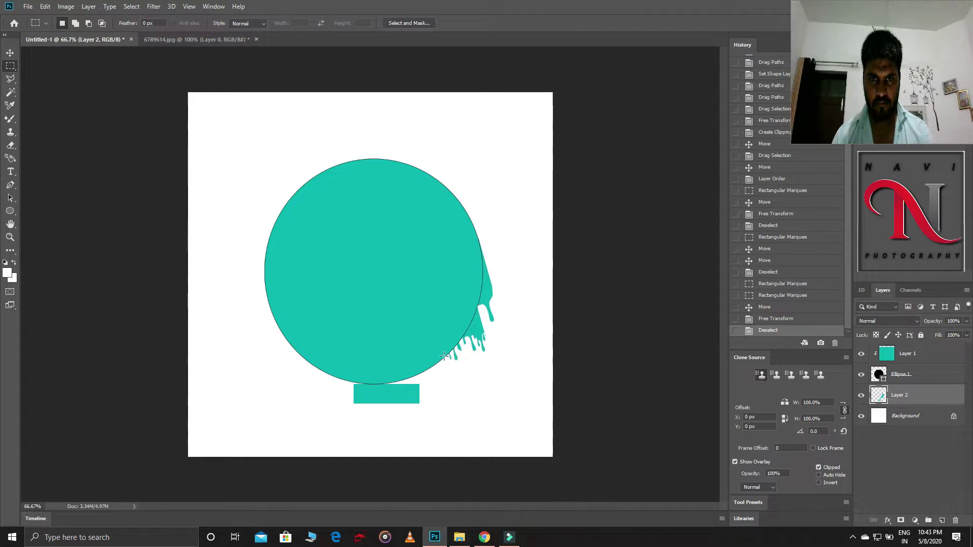
pyautogui.moveTo(320, 364); pyautogui.dragTo(436, 429)
pyautogui.hotkey('ctrl', 'x')
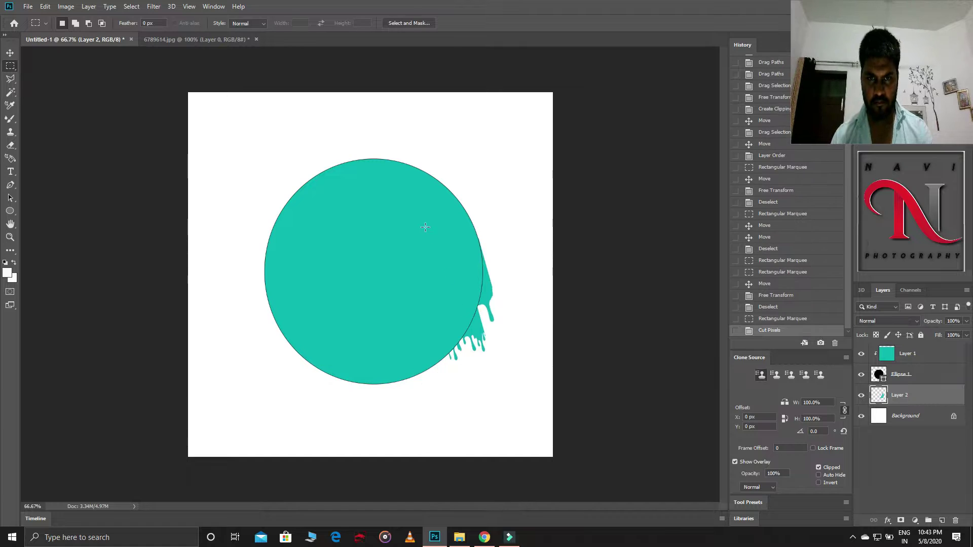
# Clear the selection and duplicate the drips layer, Layer 2.
pyautogui.moveTo(488, 369); pyautogui.dragTo(517, 403)
pyautogui.rightClick(477, 305)
pyautogui.click(496, 310)
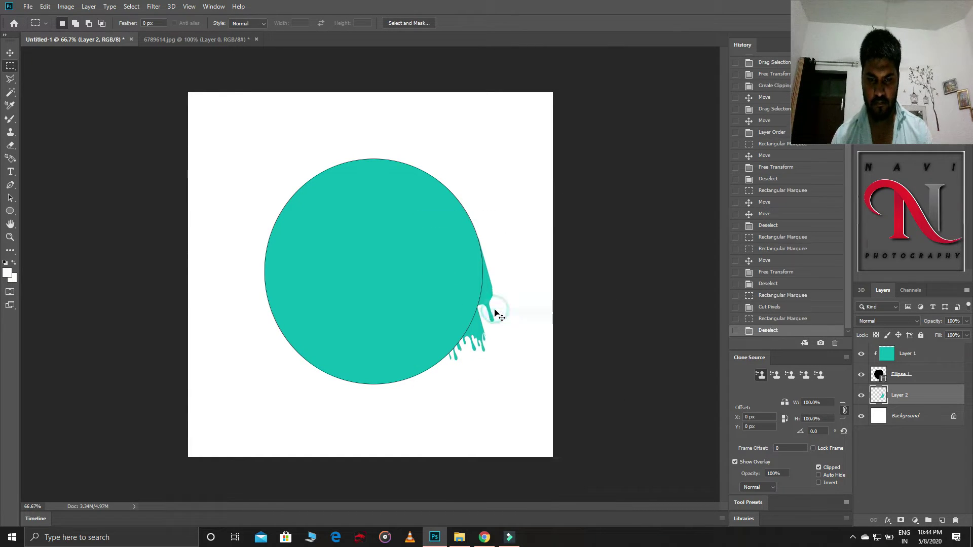
pyautogui.rightClick(479, 300)
pyautogui.click(506, 306)
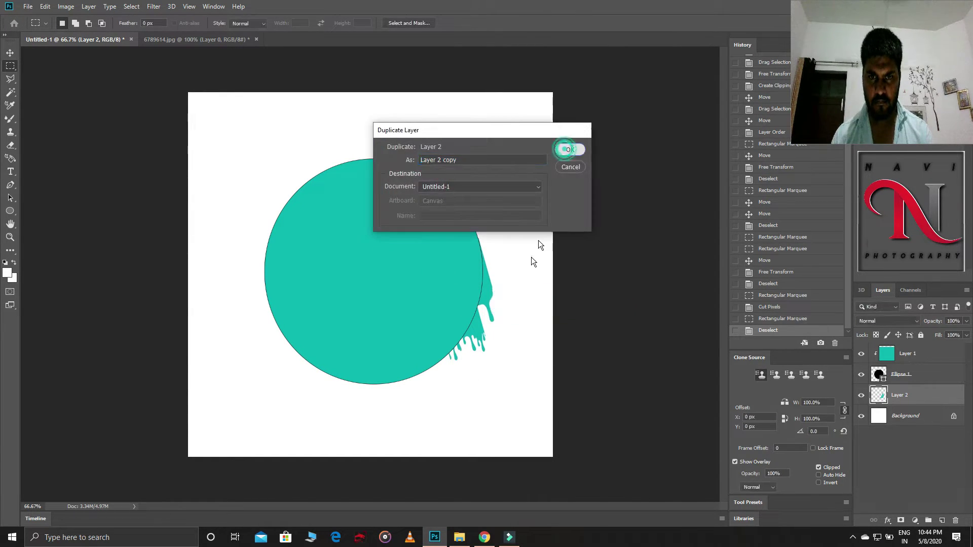
pyautogui.press('Return')
# Flip the duplicated drips horizontally and move them to the circle's left side.
pyautogui.hotkey('ctrl', 't')
pyautogui.rightClick(487, 285)
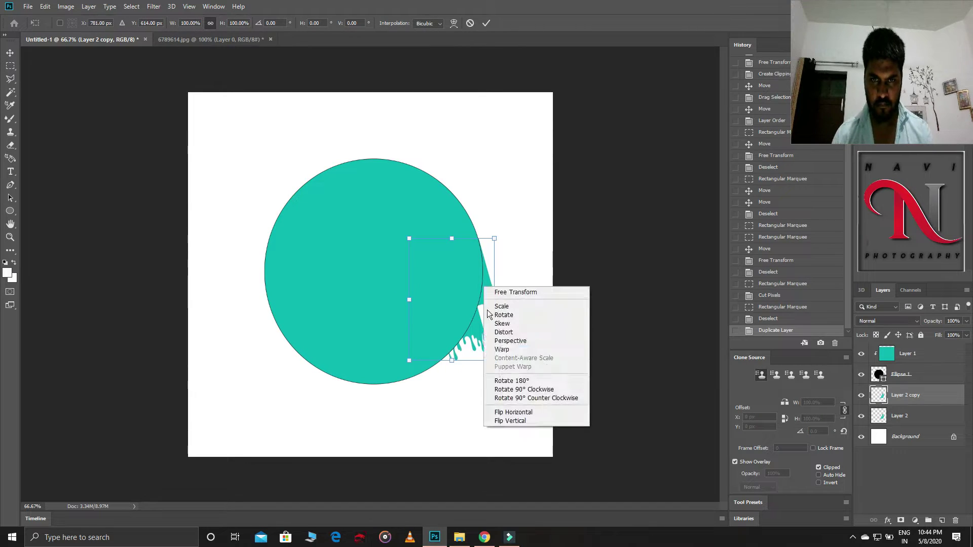
pyautogui.click(502, 412)
pyautogui.moveTo(466, 300)
pyautogui.mouseDown()
pyautogui.moveTo(309, 308)
pyautogui.moveTo(306, 299)
pyautogui.mouseUp()
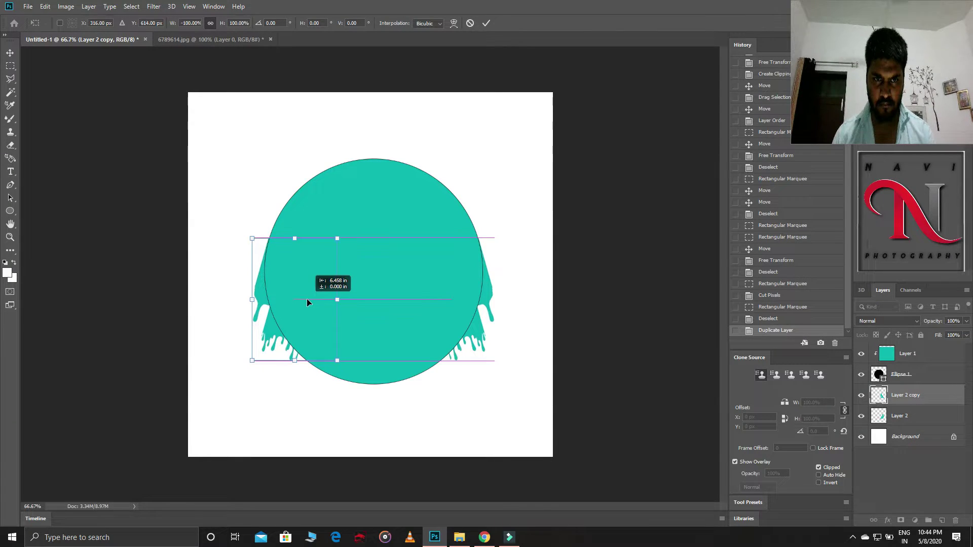
pyautogui.click(489, 23)
# Merge the left drips down into the right drips layer and duplicate the combined layer.
pyautogui.press('m')
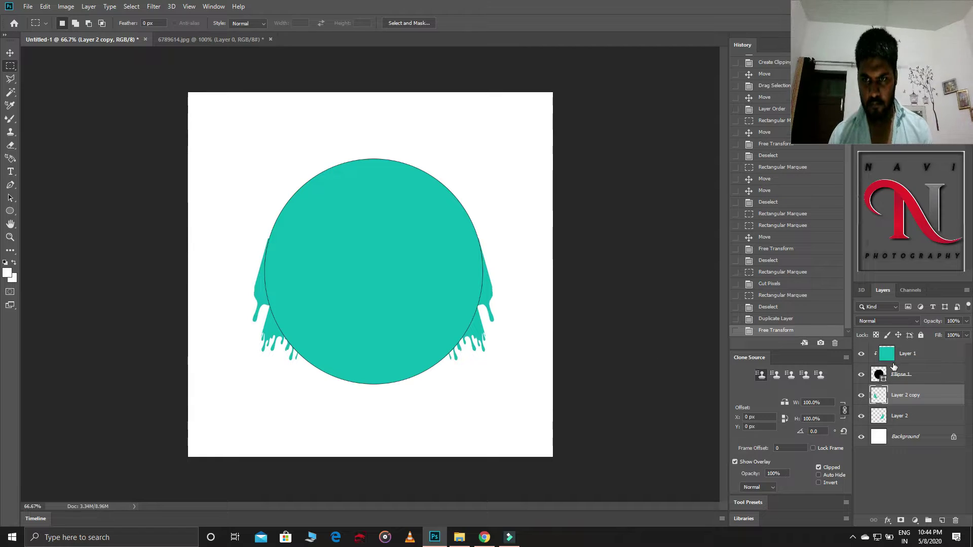
pyautogui.rightClick(899, 395)
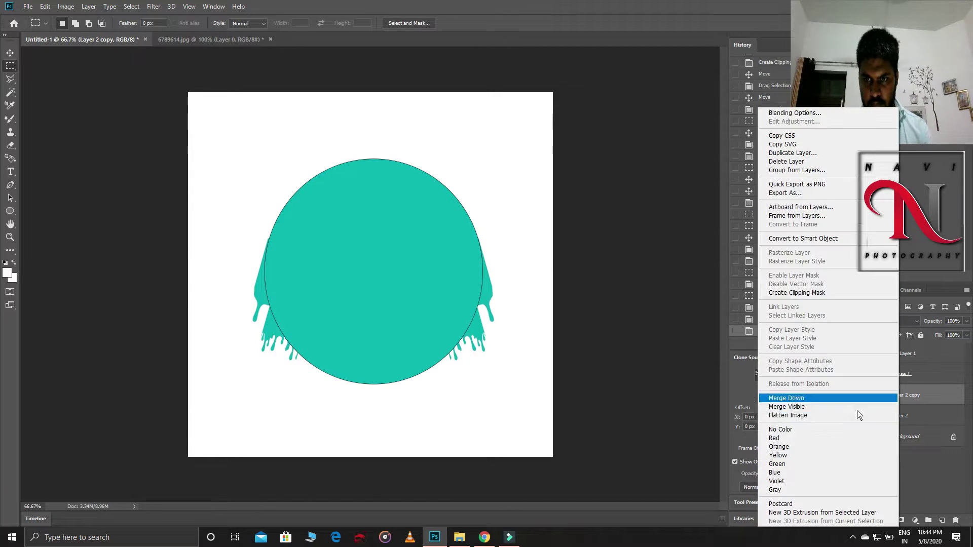
pyautogui.click(786, 399)
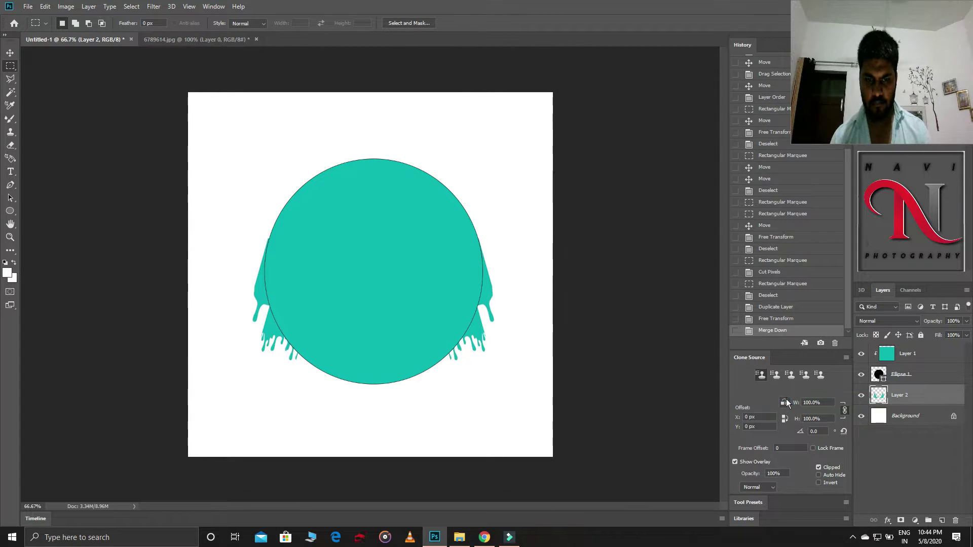
pyautogui.rightClick(482, 326)
pyautogui.click(500, 341)
pyautogui.click(567, 149)
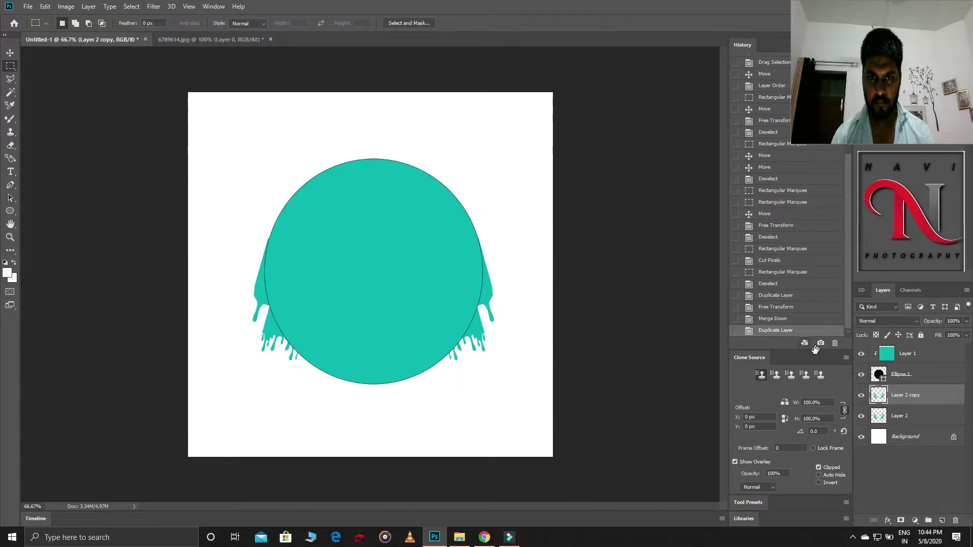
# Raise the new drip copy slightly and scale it to 98.75%.
pyautogui.moveTo(263, 289); pyautogui.dragTo(262, 280)
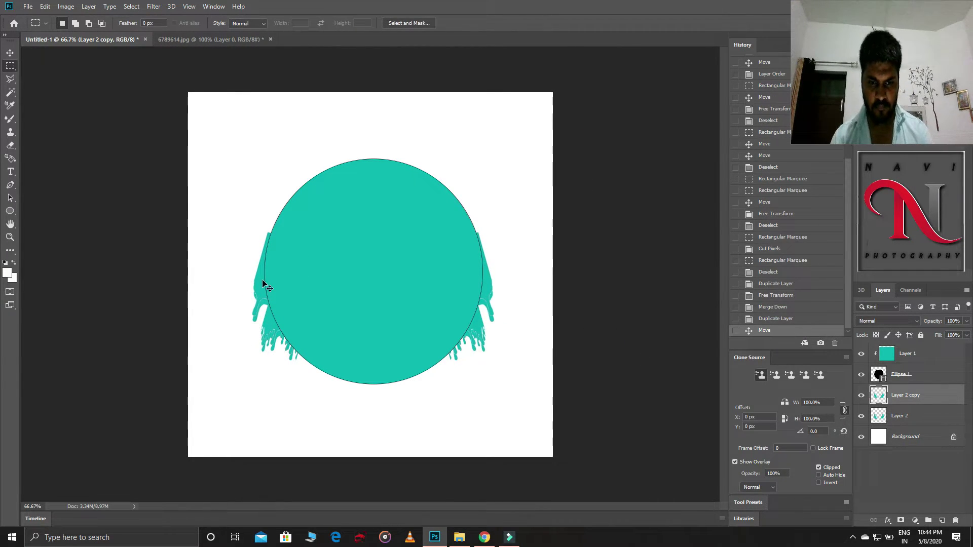
pyautogui.hotkey('ctrl', 't')
pyautogui.moveTo(252, 232); pyautogui.dragTo(255, 233)
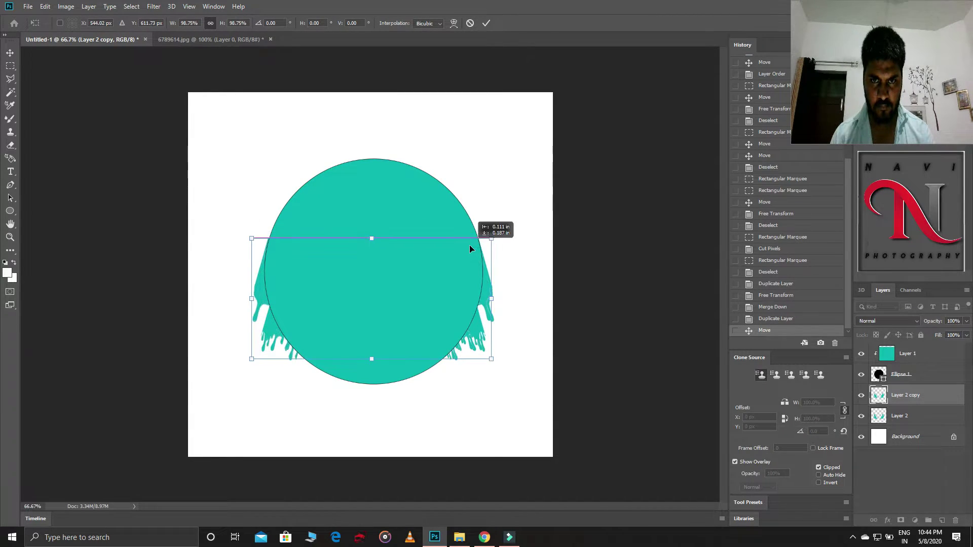
pyautogui.click(486, 23)
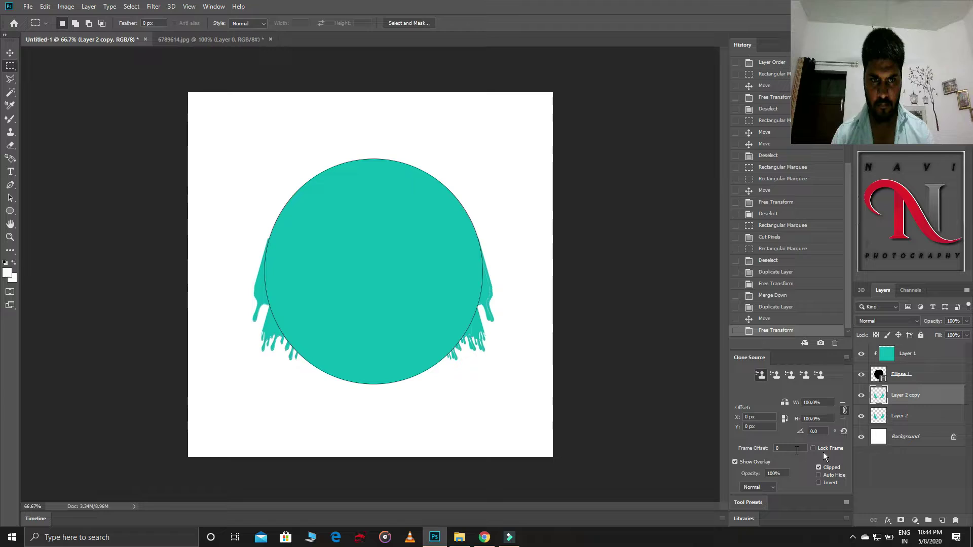
pyautogui.click(885, 420)
# Darken the lower drip copy to Exposure -4.82, offset it and lower its opacity to 65% as a shadow.
pyautogui.click(66, 6)
pyautogui.moveTo(81, 34)
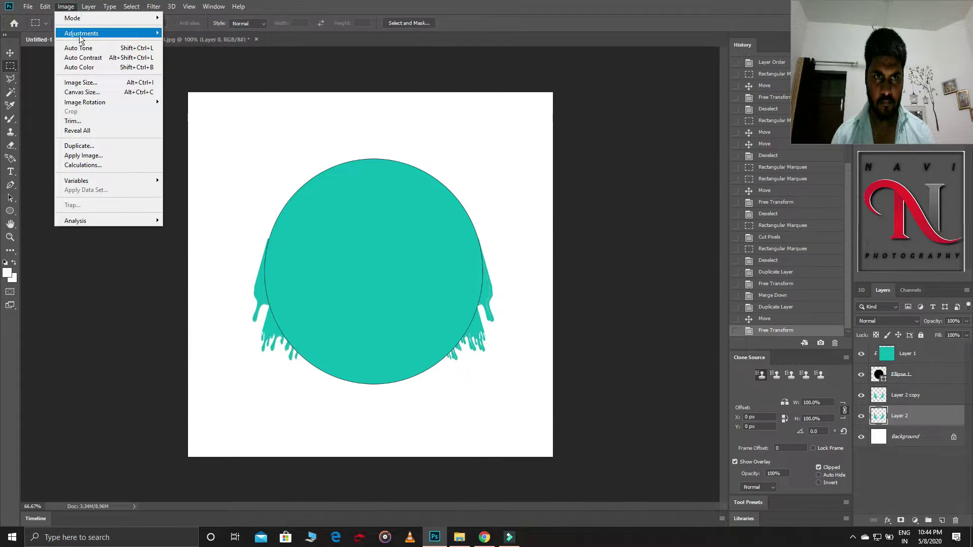
pyautogui.click(203, 62)
pyautogui.moveTo(633, 201); pyautogui.dragTo(614, 203)
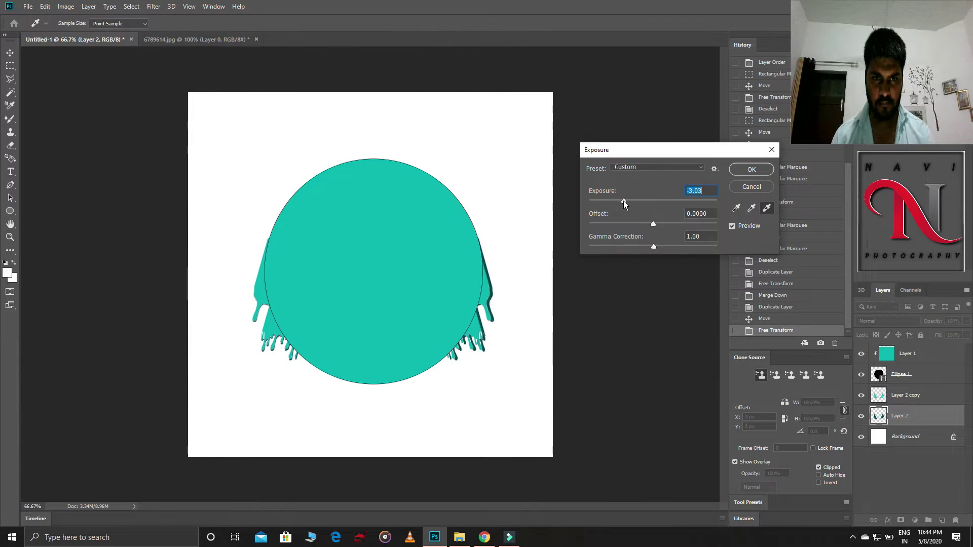
pyautogui.click(751, 169)
pyautogui.press('m')
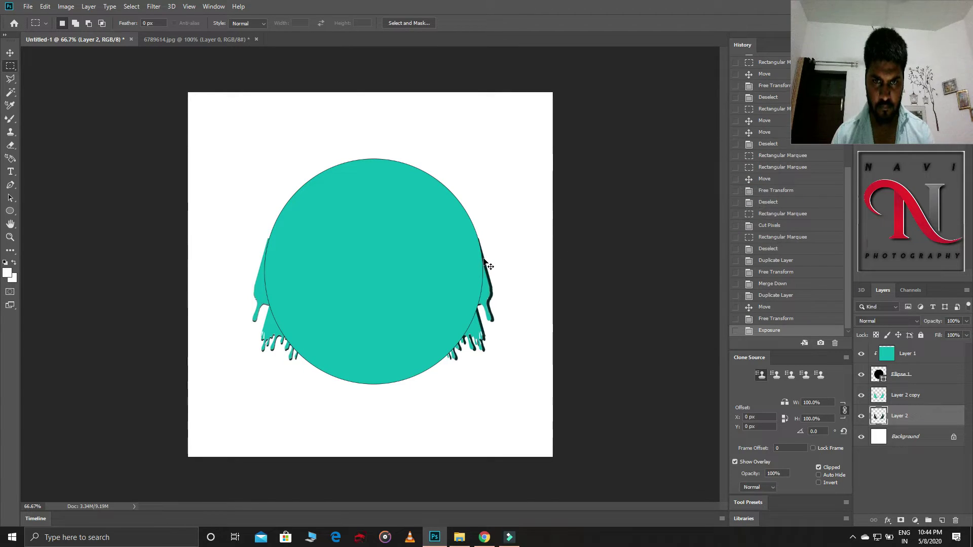
pyautogui.moveTo(485, 267); pyautogui.dragTo(484, 263)
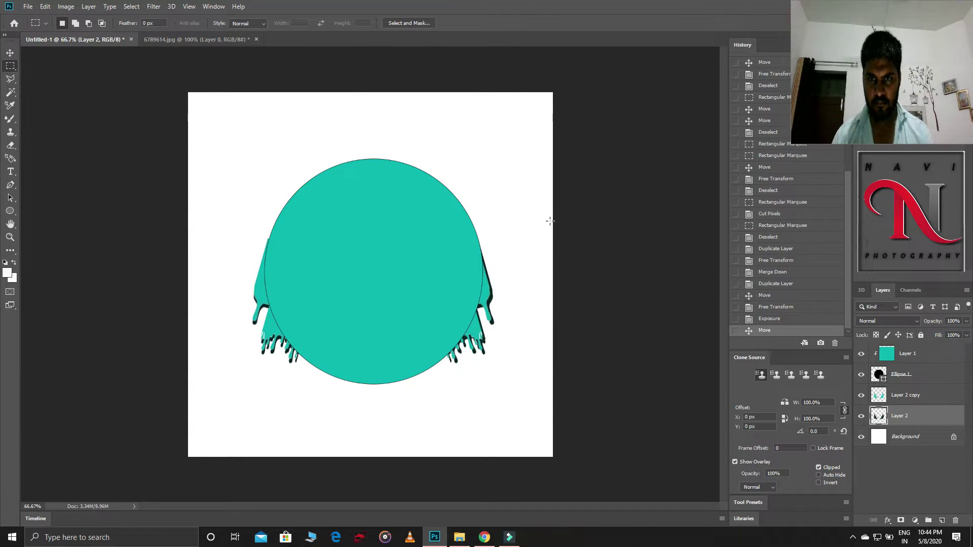
pyautogui.moveTo(935, 323); pyautogui.dragTo(918, 325)
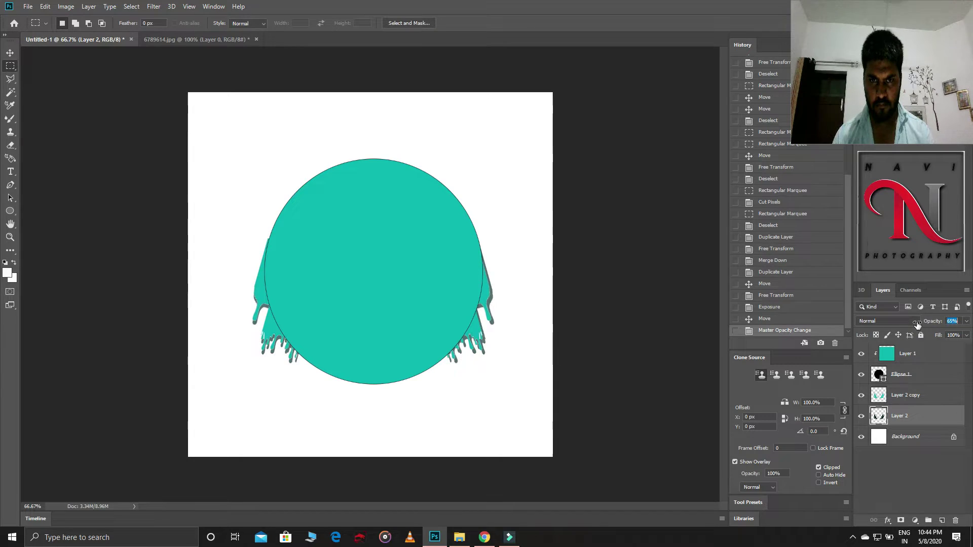
# Select Layer 1, the teal fill clipped to the circle, and set it to 100% opacity.
pyautogui.rightClick(401, 296)
pyautogui.press('Escape')
pyautogui.click(904, 355)
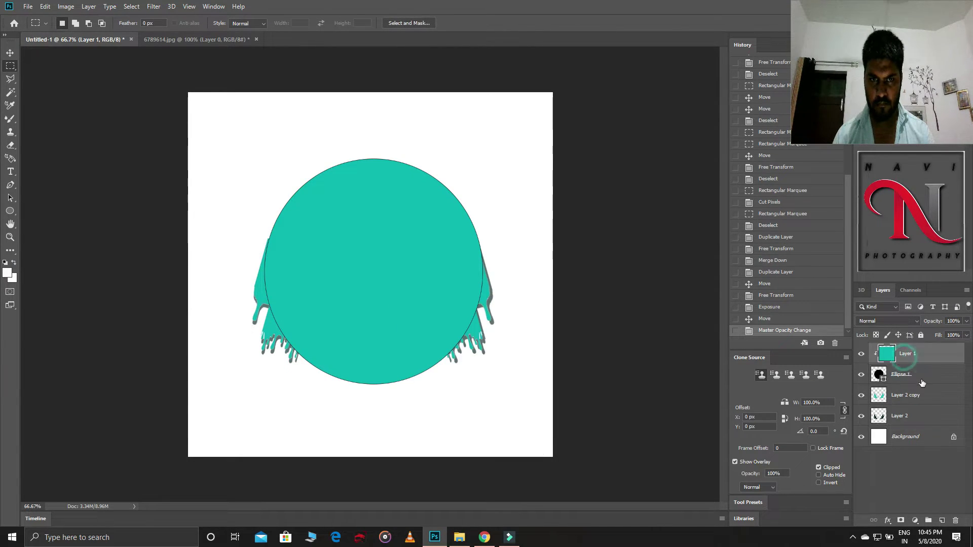
pyautogui.click(166, 40)
# Place the tractor PNG over the circle, scaled to about 118.85% and nudged slightly right.
pyautogui.click(76, 39)
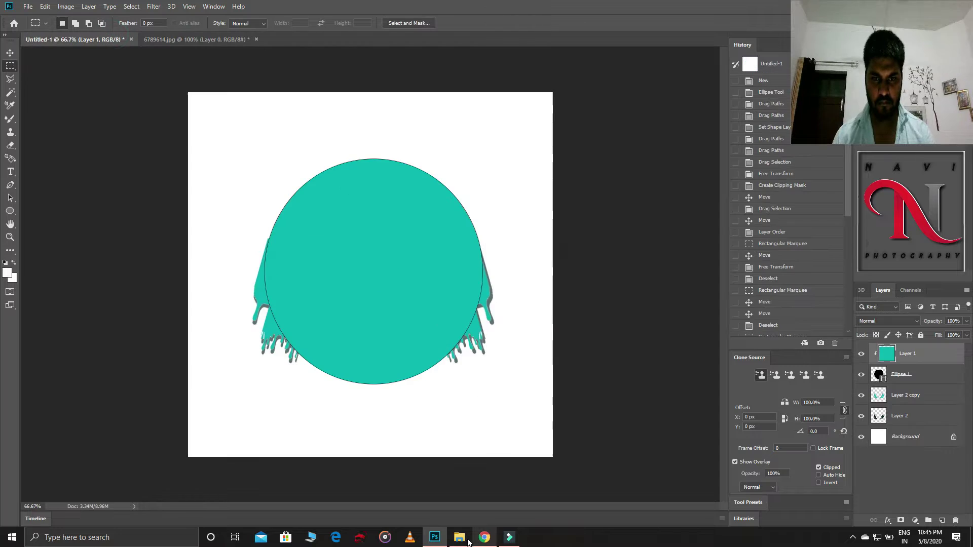
pyautogui.click(459, 537)
pyautogui.moveTo(170, 83)
pyautogui.mouseDown()
pyautogui.moveTo(437, 542)
pyautogui.moveTo(378, 274)
pyautogui.mouseUp()
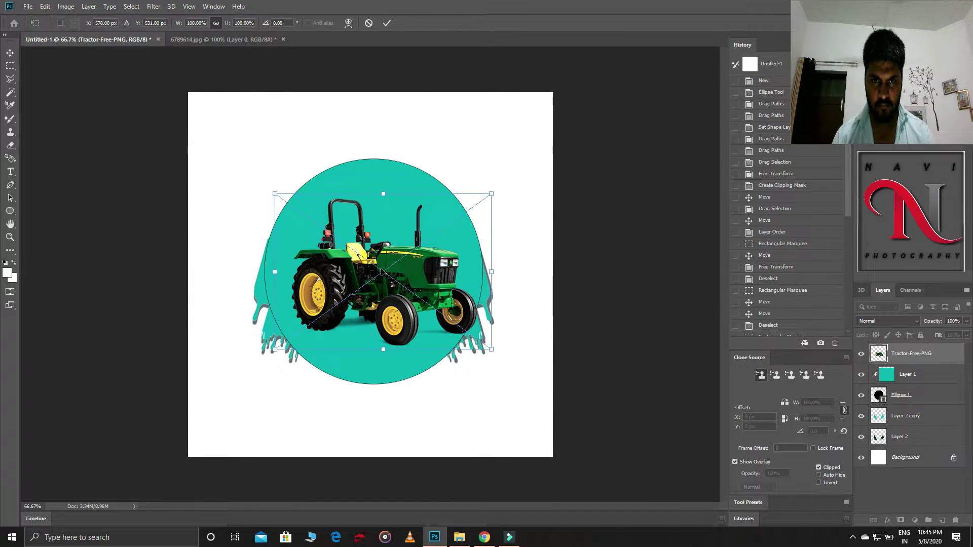
pyautogui.moveTo(280, 188); pyautogui.dragTo(252, 166)
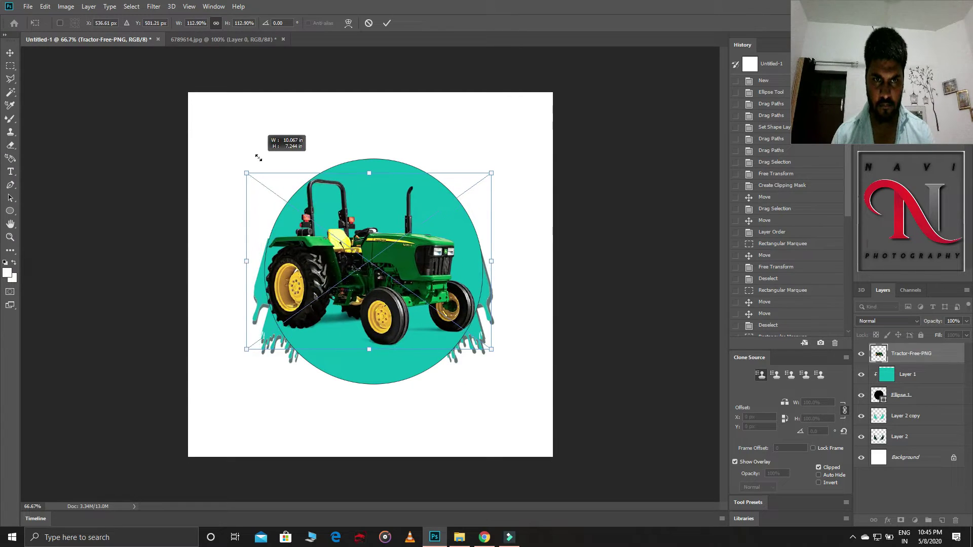
pyautogui.moveTo(486, 290); pyautogui.dragTo(495, 291)
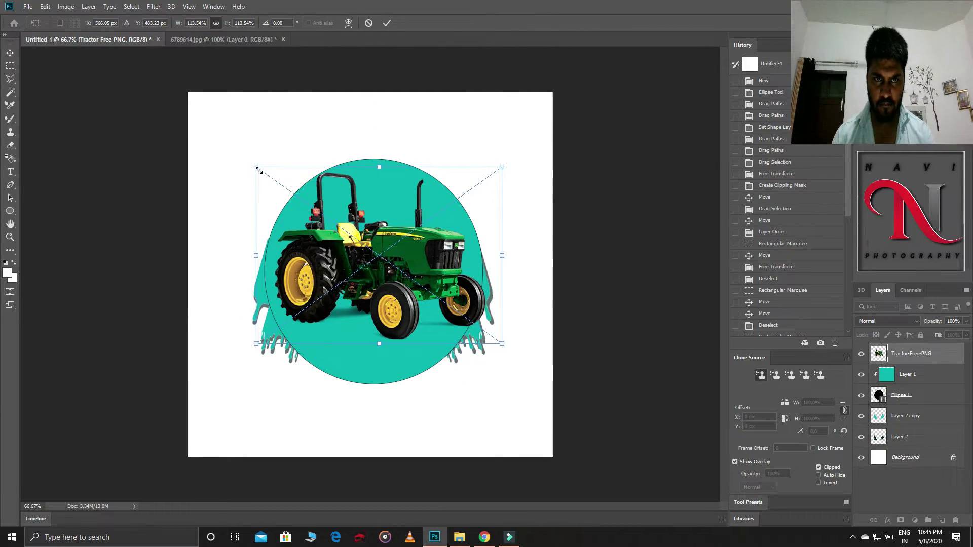
pyautogui.moveTo(257, 166); pyautogui.dragTo(248, 159)
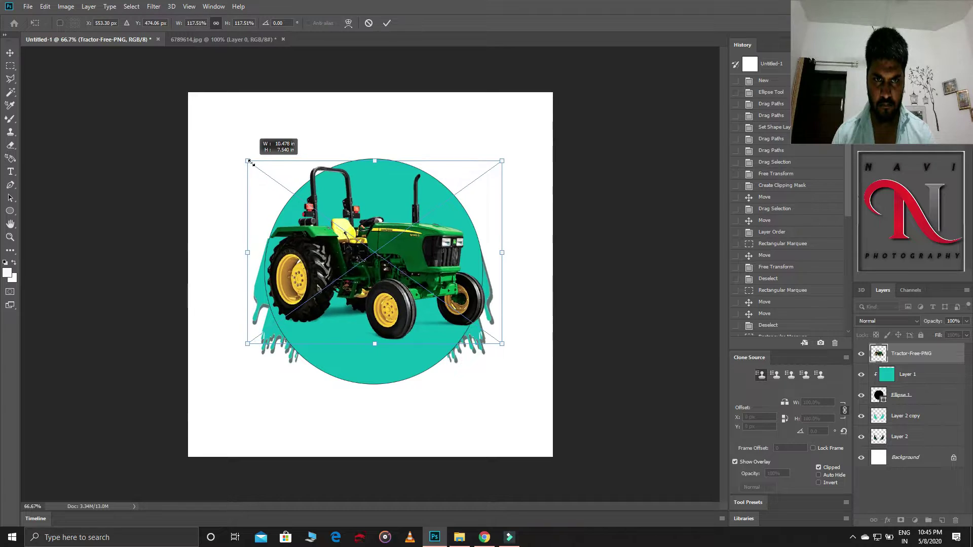
pyautogui.click(386, 23)
pyautogui.moveTo(331, 235); pyautogui.dragTo(334, 234)
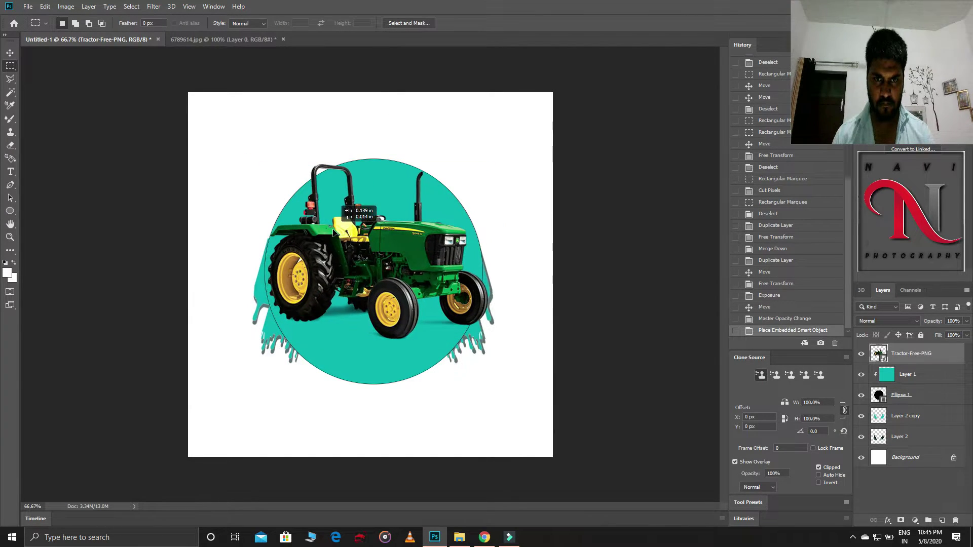
pyautogui.click(11, 237)
# Copy the left drip area behind the rear wheel from Layer 2 copy onto a new layer.
pyautogui.moveTo(446, 306)
pyautogui.mouseDown()
pyautogui.moveTo(495, 318)
pyautogui.moveTo(512, 335)
pyautogui.mouseUp()
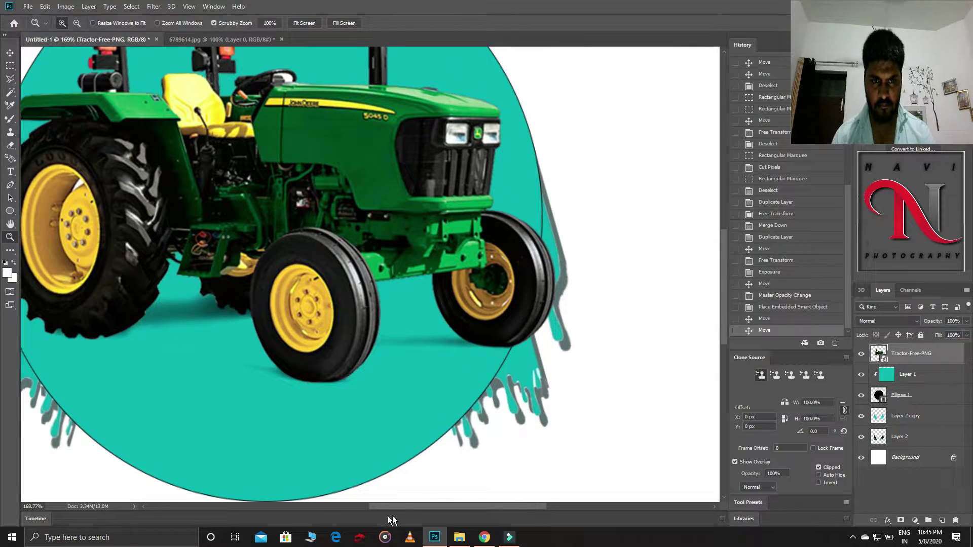
pyautogui.moveTo(376, 507); pyautogui.dragTo(333, 507)
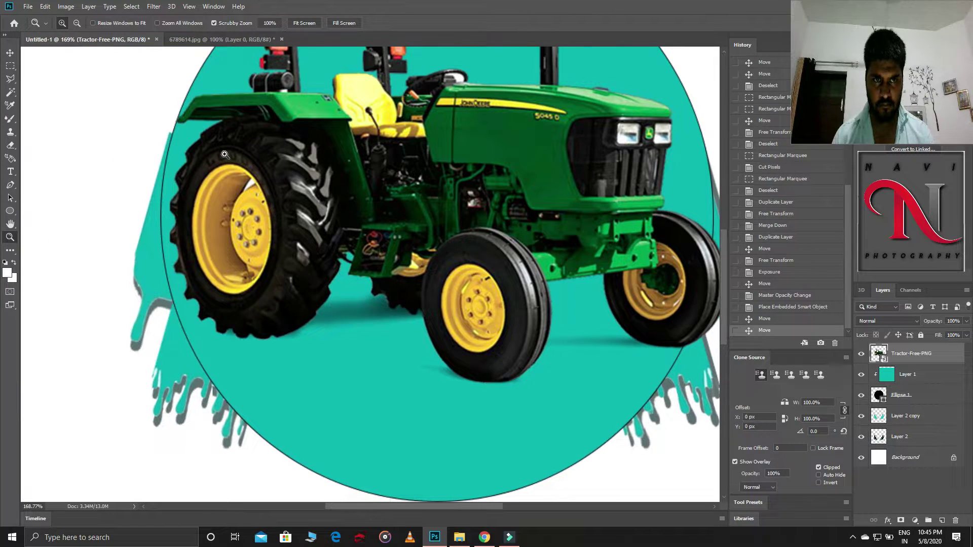
pyautogui.click(907, 421)
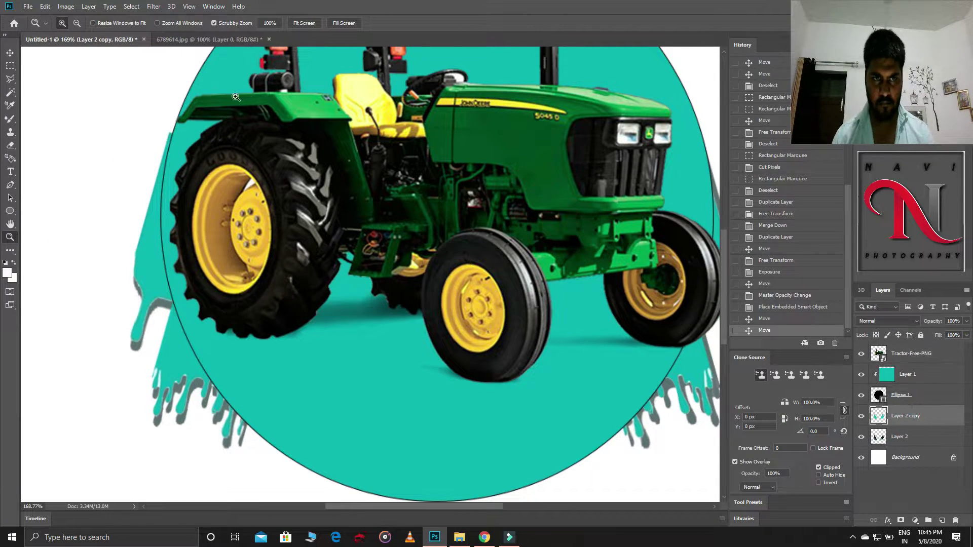
pyautogui.click(9, 67)
pyautogui.moveTo(105, 111); pyautogui.dragTo(226, 260)
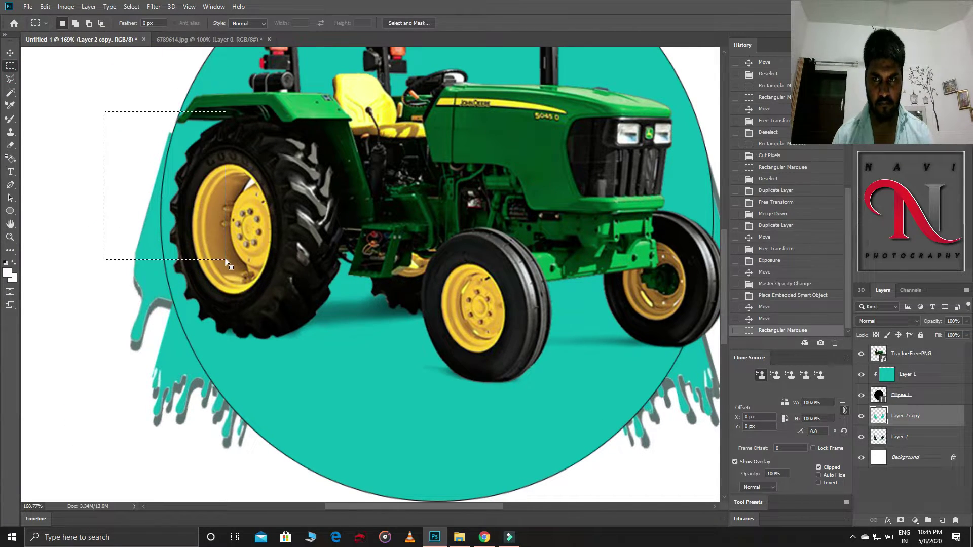
pyautogui.rightClick(161, 163)
pyautogui.click(180, 231)
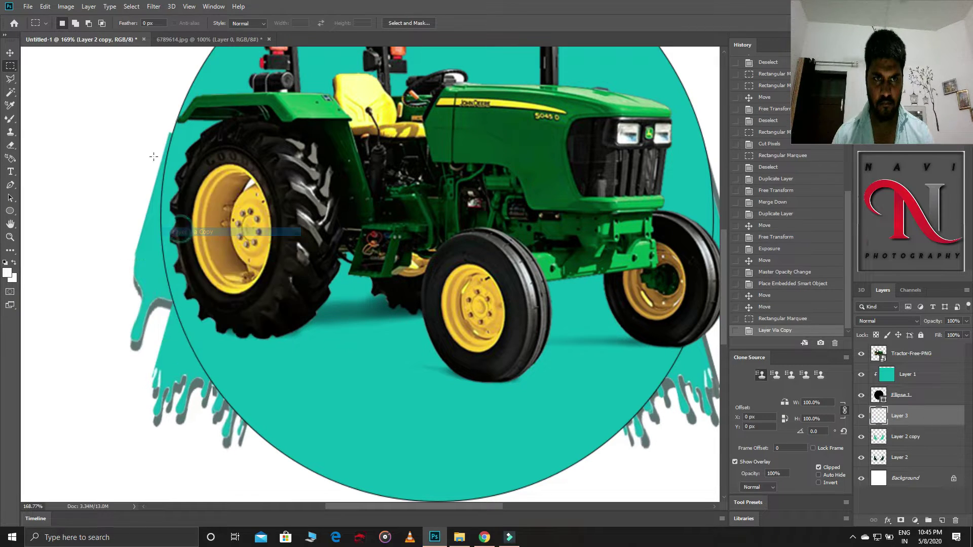
# Warp the copied piece's top edge to curve up the circle's left side, then zoom out.
pyautogui.rightClick(155, 165)
pyautogui.click(185, 247)
pyautogui.click(454, 24)
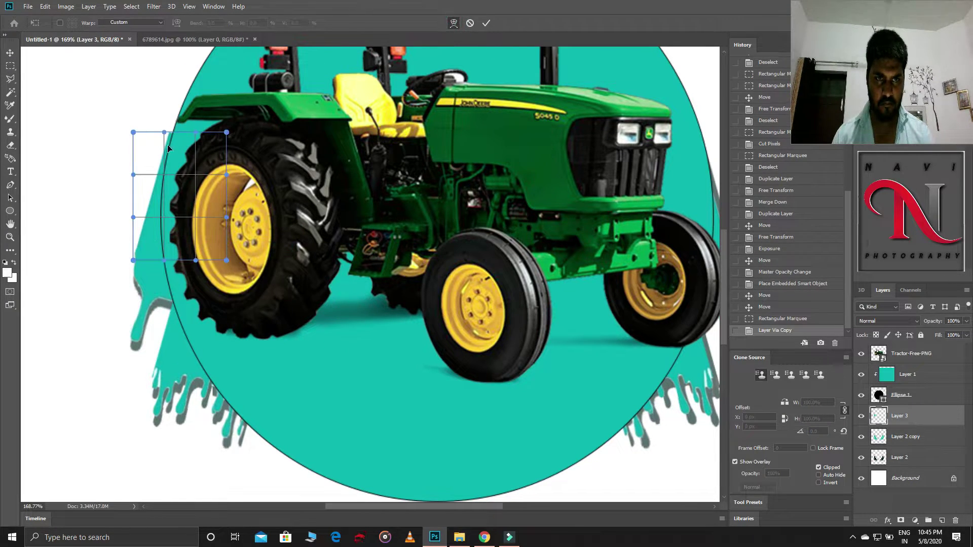
pyautogui.moveTo(168, 136); pyautogui.dragTo(158, 147)
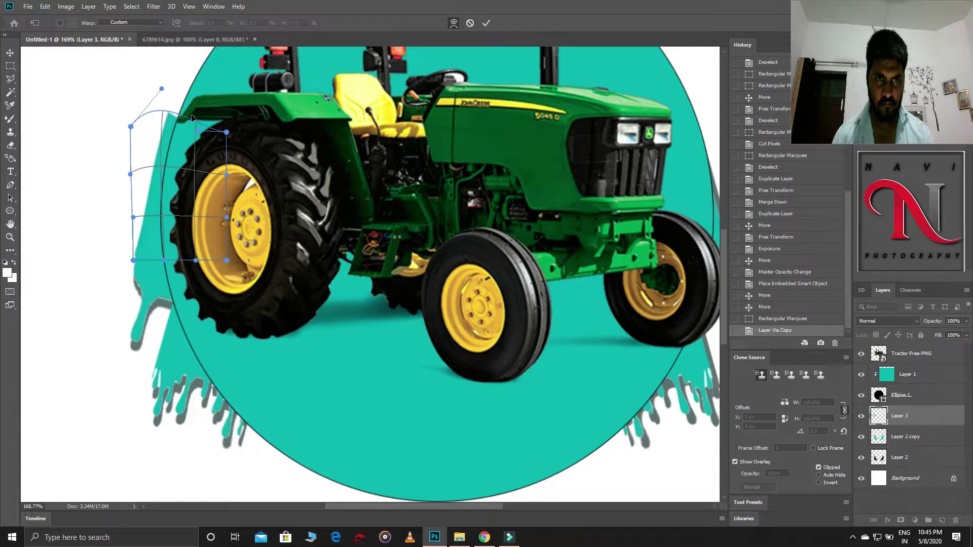
pyautogui.moveTo(188, 116); pyautogui.dragTo(191, 121)
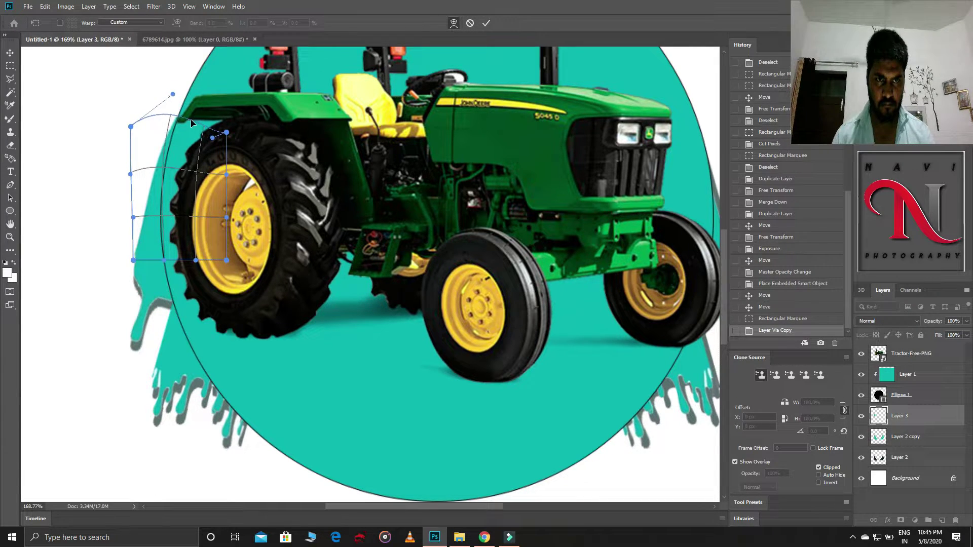
pyautogui.click(486, 23)
pyautogui.click(10, 237)
pyautogui.moveTo(355, 234); pyautogui.dragTo(330, 235)
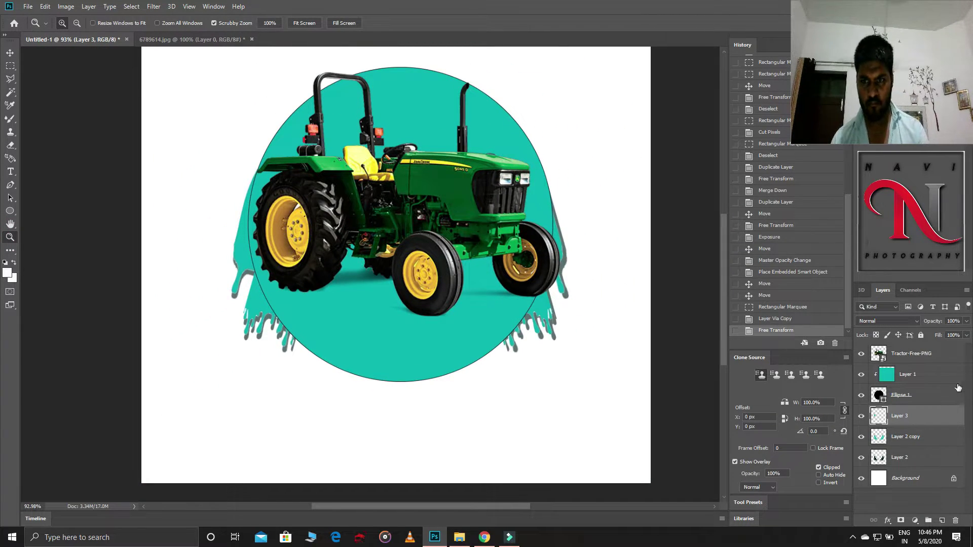
pyautogui.rightClick(922, 422)
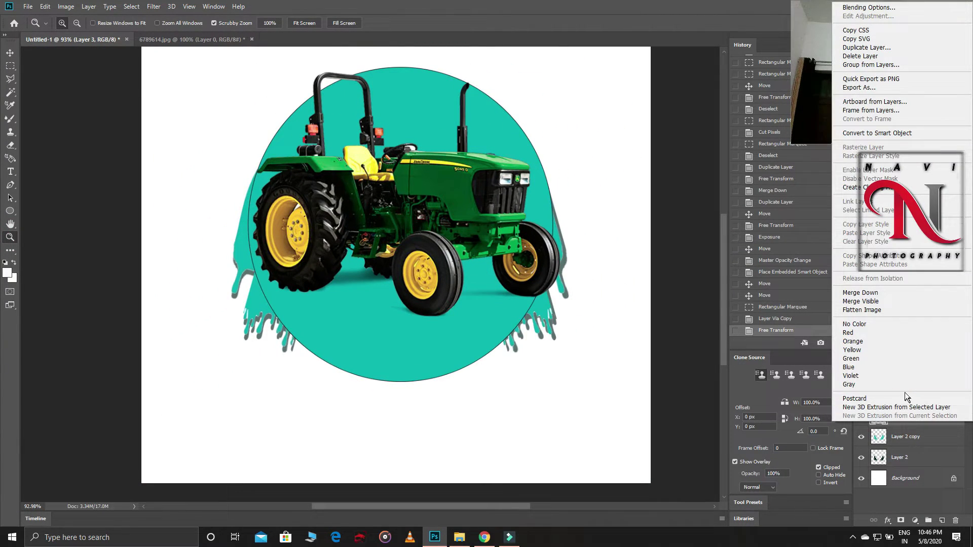
# Select the tractor layer and lower its opacity slightly.
pyautogui.click(623, 411)
pyautogui.click(911, 354)
pyautogui.moveTo(921, 324); pyautogui.dragTo(924, 325)
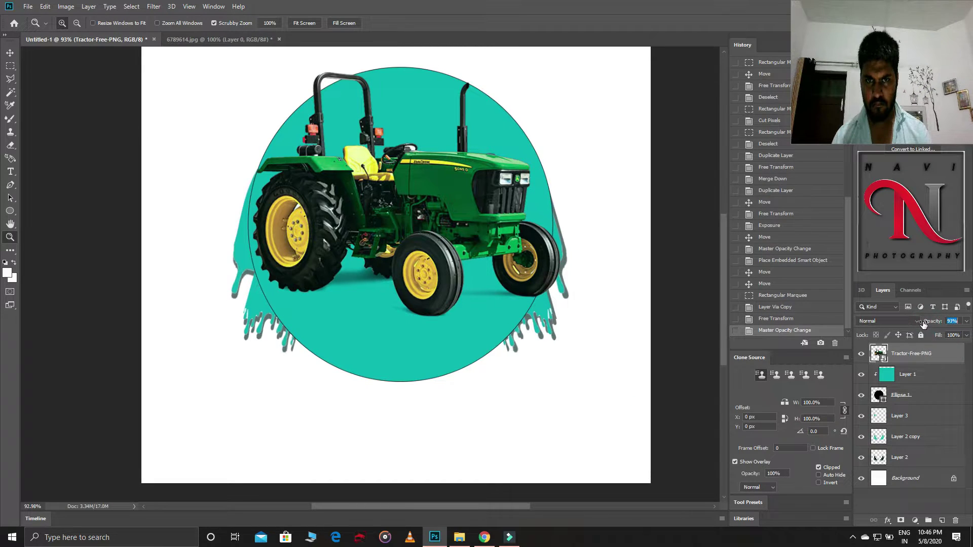
pyautogui.rightClick(922, 356)
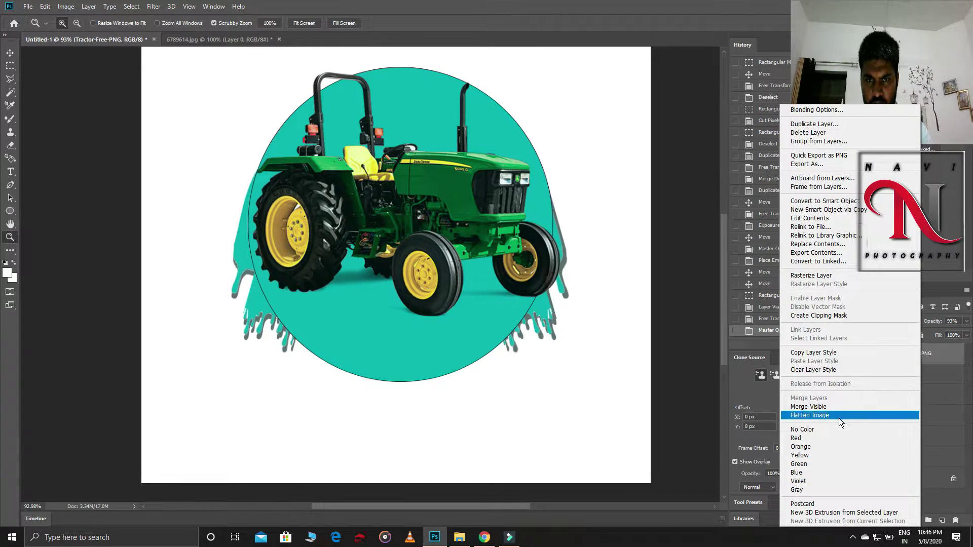
pyautogui.click(933, 364)
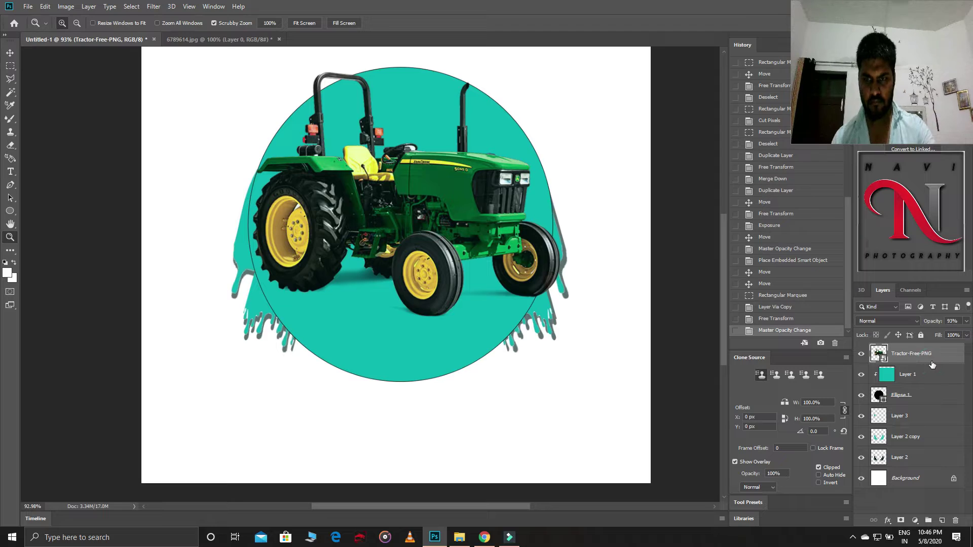
# Duplicate the tractor, place the copy below the original and darken it with Exposure -20.
pyautogui.hotkey('ctrl', 'j')
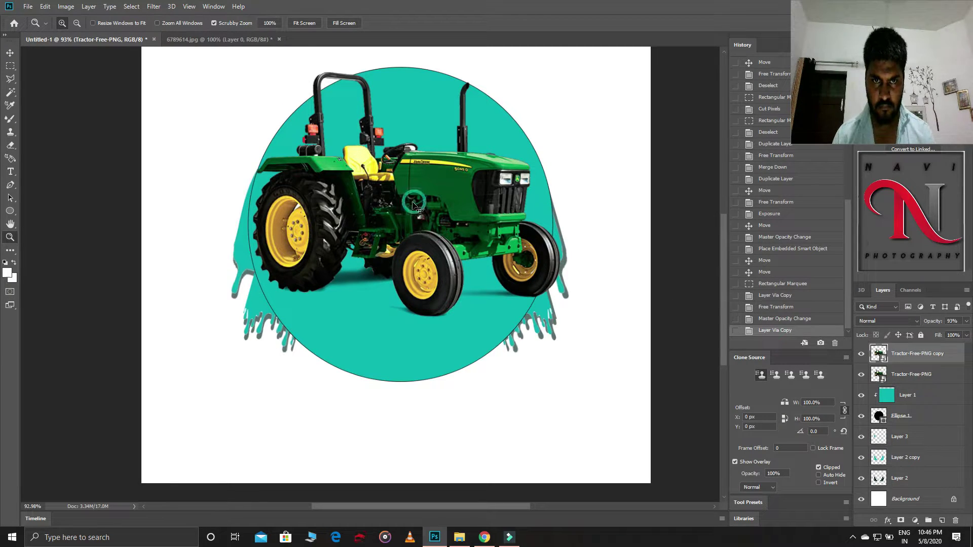
pyautogui.moveTo(415, 204); pyautogui.dragTo(410, 205)
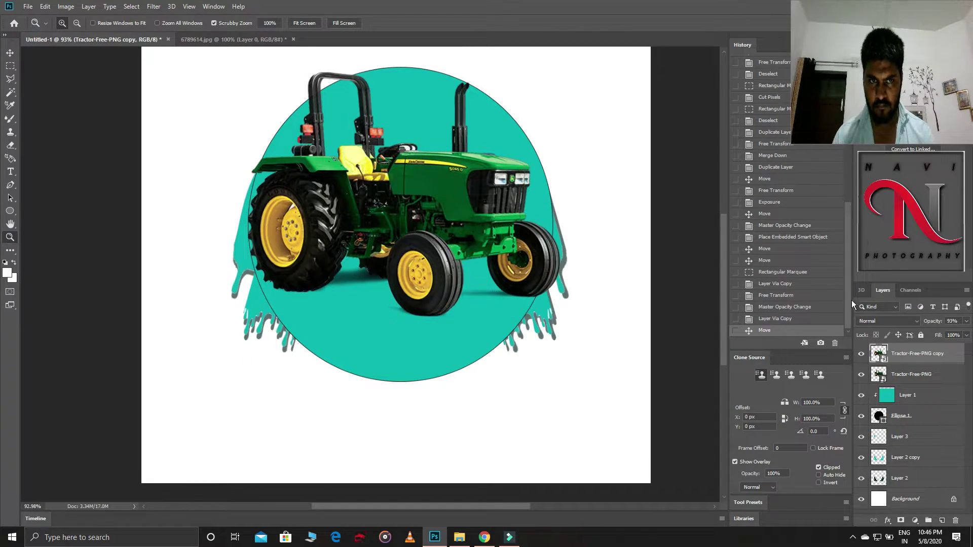
pyautogui.moveTo(904, 350); pyautogui.dragTo(904, 382)
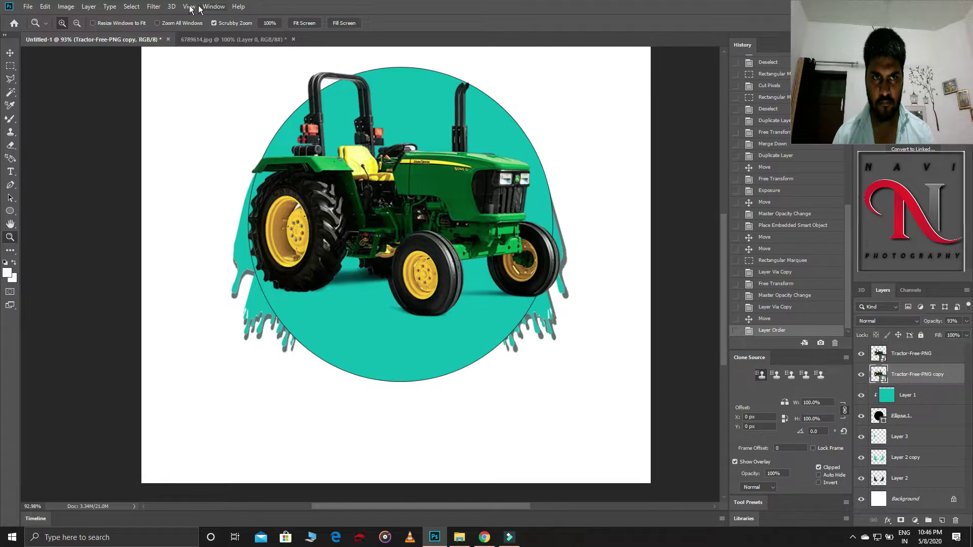
pyautogui.click(75, 7)
pyautogui.moveTo(81, 32)
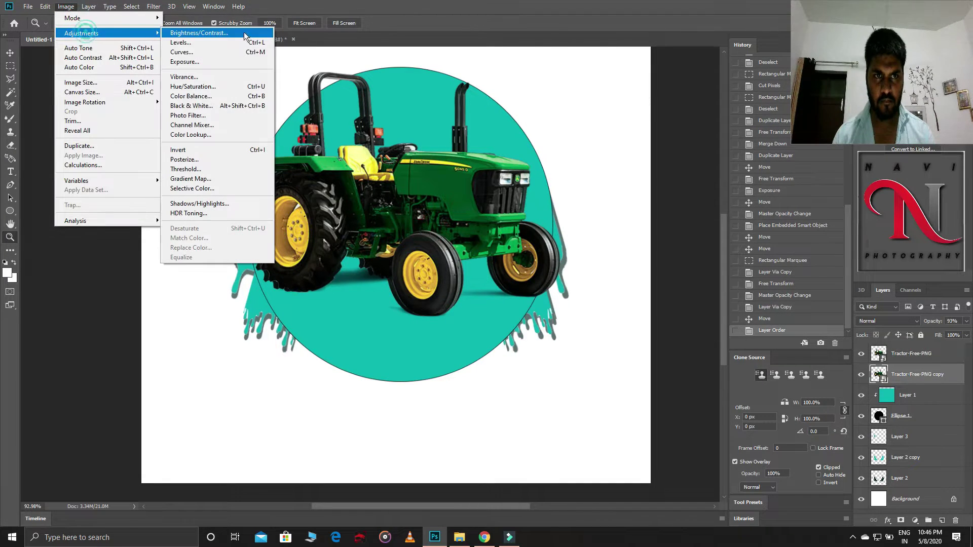
pyautogui.click(226, 65)
pyautogui.moveTo(409, 176); pyautogui.dragTo(386, 172)
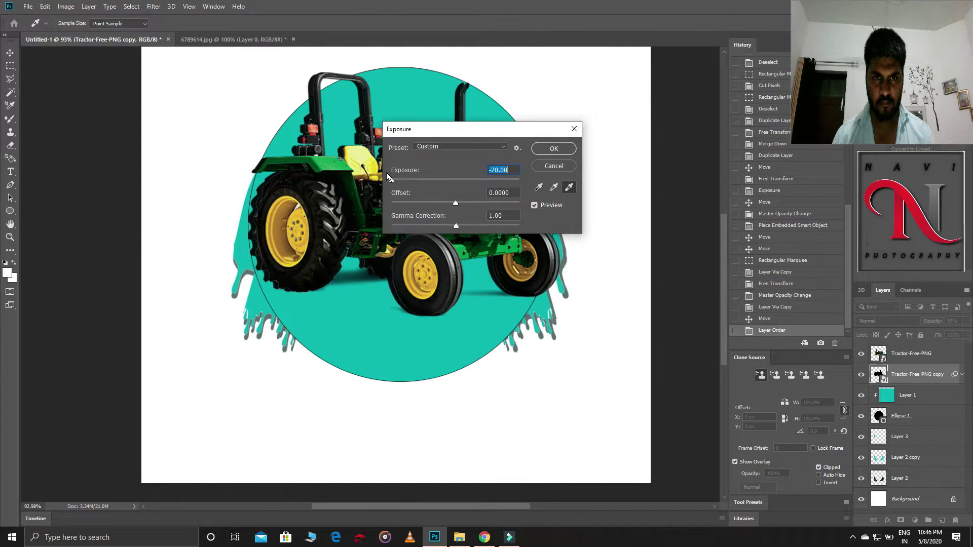
pyautogui.click(554, 149)
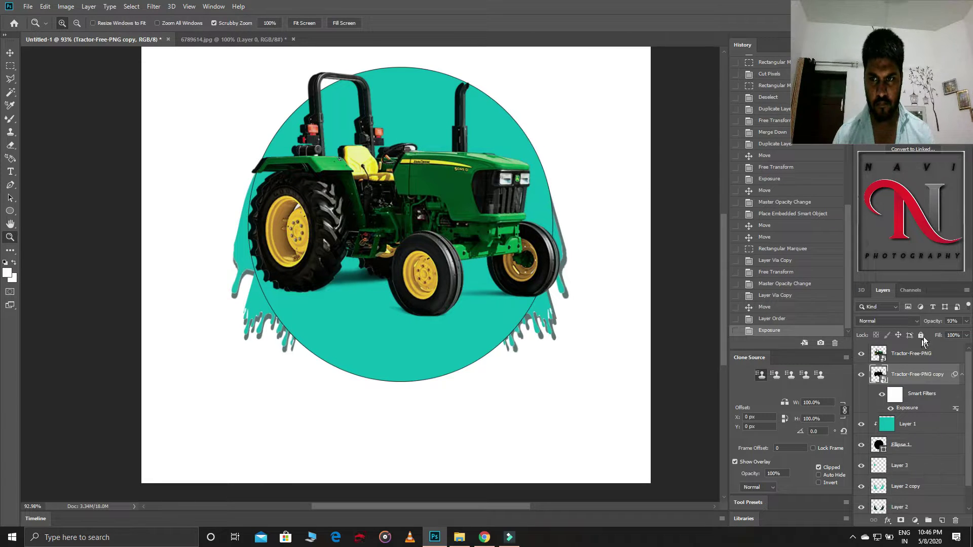
# Fade the dark tractor copy to 8% opacity and shift it slightly downward.
pyautogui.moveTo(925, 323); pyautogui.dragTo(873, 323)
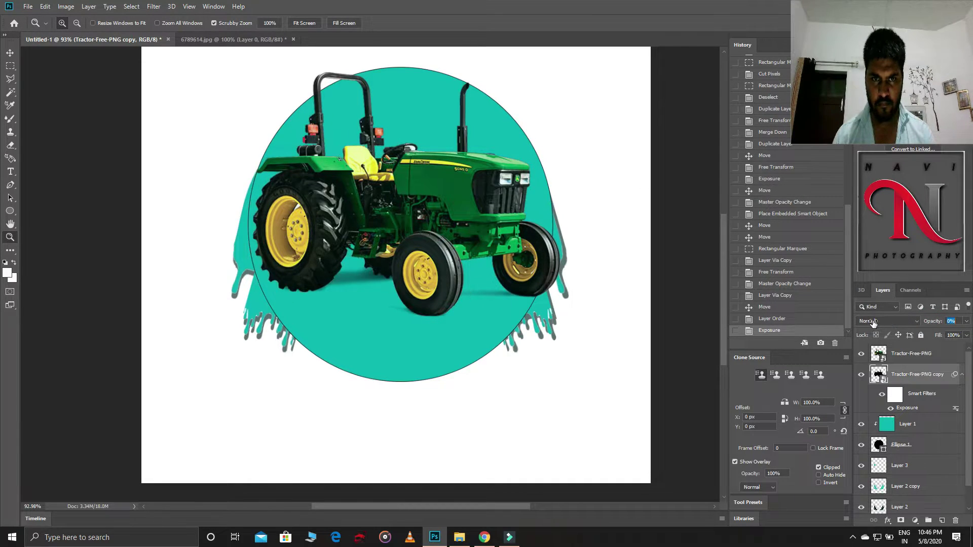
pyautogui.moveTo(936, 324); pyautogui.dragTo(938, 322)
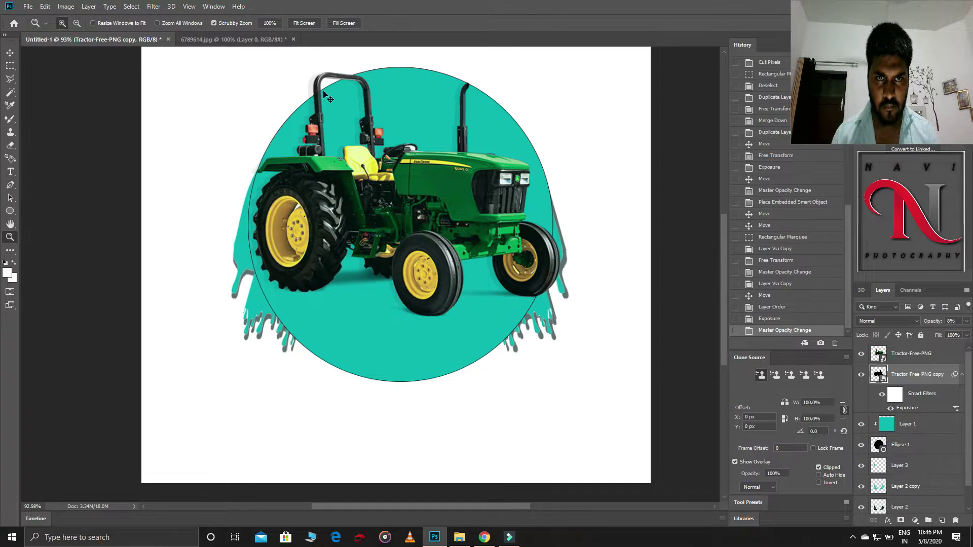
pyautogui.moveTo(314, 90); pyautogui.dragTo(310, 92)
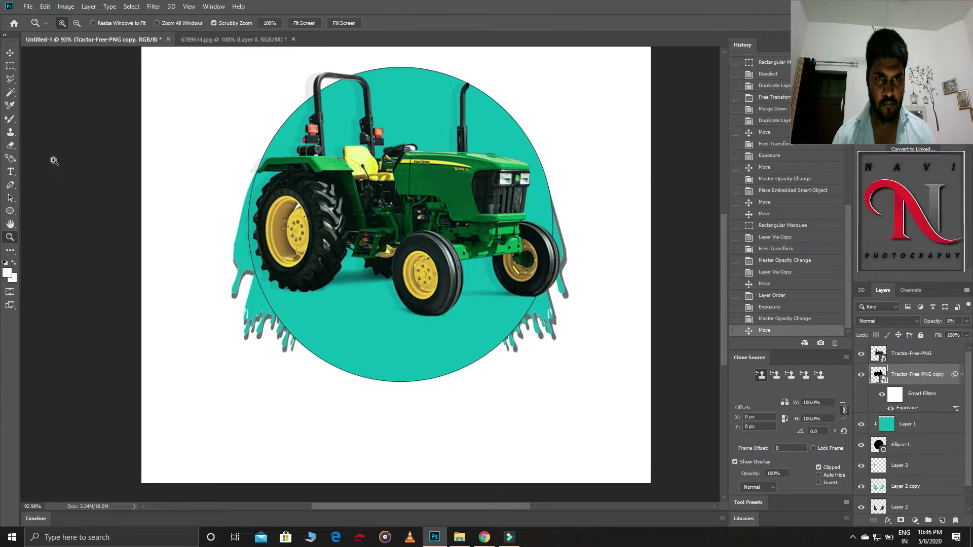
# Rasterize the tractor shadow copy and erase parts of it with a size-102 eraser.
pyautogui.click(10, 147)
pyautogui.click(315, 80)
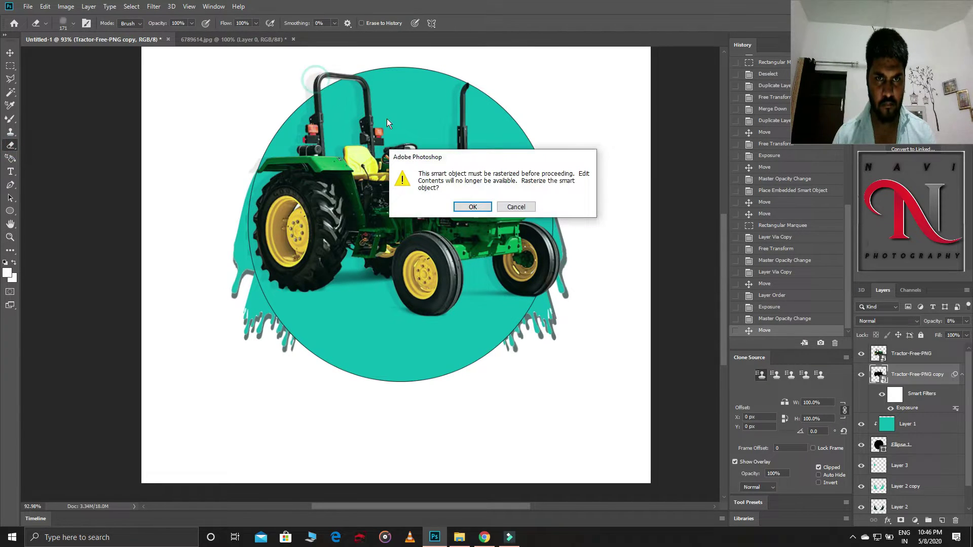
pyautogui.click(473, 207)
pyautogui.rightClick(142, 163)
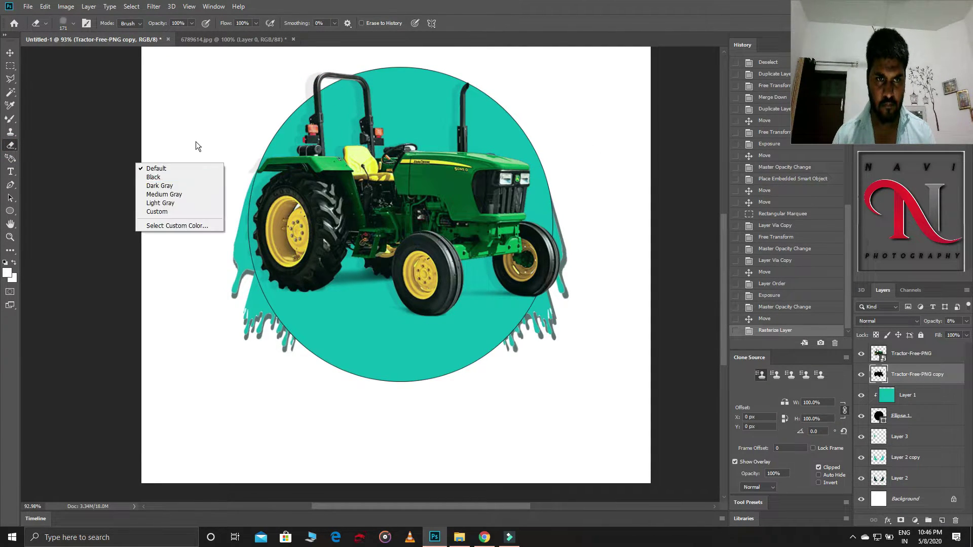
pyautogui.rightClick(196, 141)
pyautogui.moveTo(282, 152)
pyautogui.mouseDown()
pyautogui.moveTo(263, 152)
pyautogui.moveTo(259, 134)
pyautogui.mouseUp()
pyautogui.moveTo(247, 178)
pyautogui.mouseDown()
pyautogui.moveTo(277, 292)
pyautogui.moveTo(364, 285)
pyautogui.mouseUp()
pyautogui.moveTo(492, 295)
pyautogui.mouseDown()
pyautogui.moveTo(525, 301)
pyautogui.moveTo(349, 323)
pyautogui.mouseUp()
pyautogui.moveTo(403, 123); pyautogui.dragTo(410, 116)
pyautogui.moveTo(411, 118); pyautogui.dragTo(410, 123)
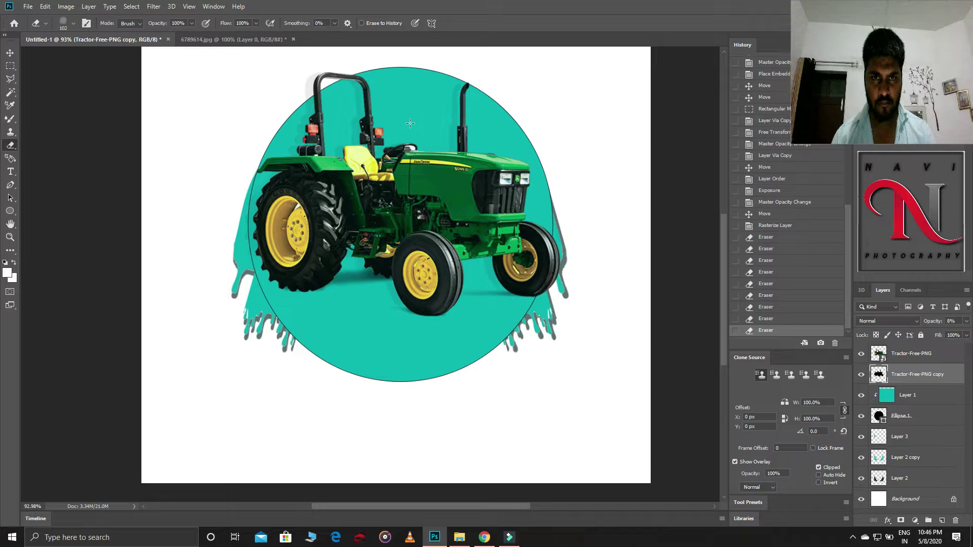
pyautogui.click(561, 163)
pyautogui.click(568, 223)
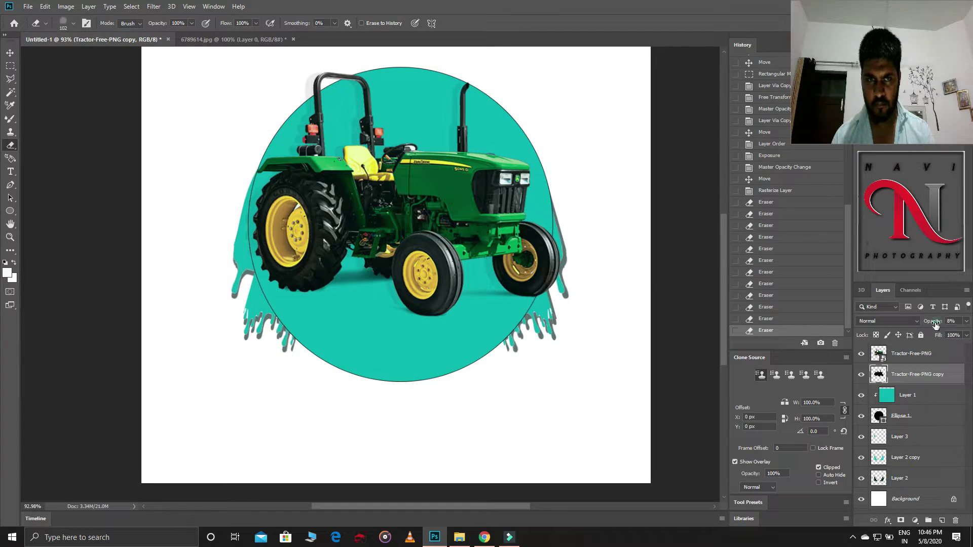
# Raise the tractor shadow copy's opacity to 12%.
pyautogui.moveTo(935, 324); pyautogui.dragTo(937, 324)
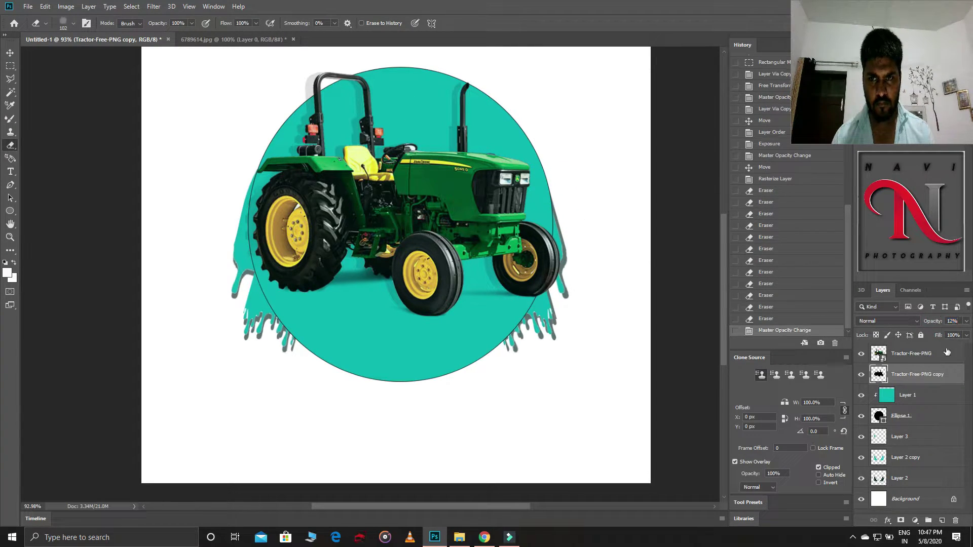
pyautogui.rightClick(937, 379)
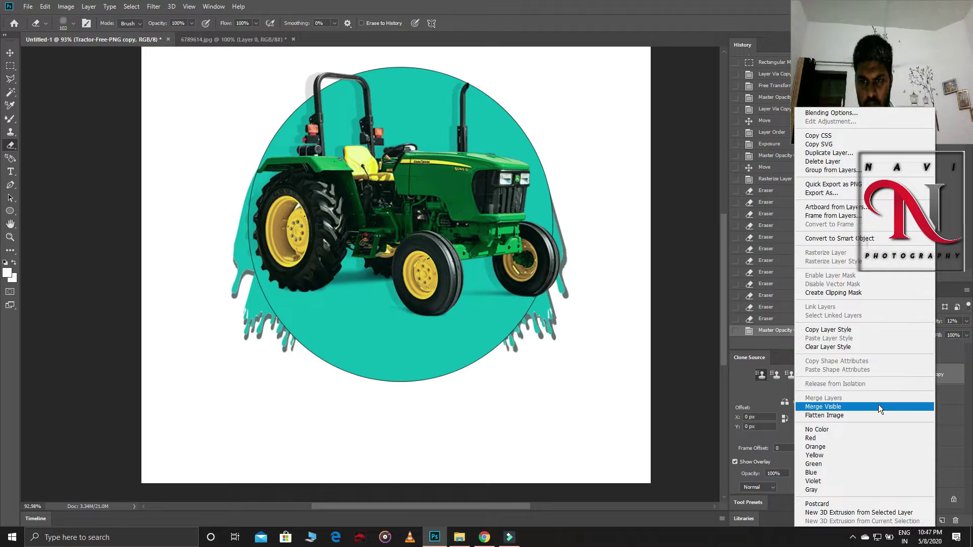
pyautogui.click(574, 393)
# Type the text 'GABA FARM' below the circle.
pyautogui.click(9, 174)
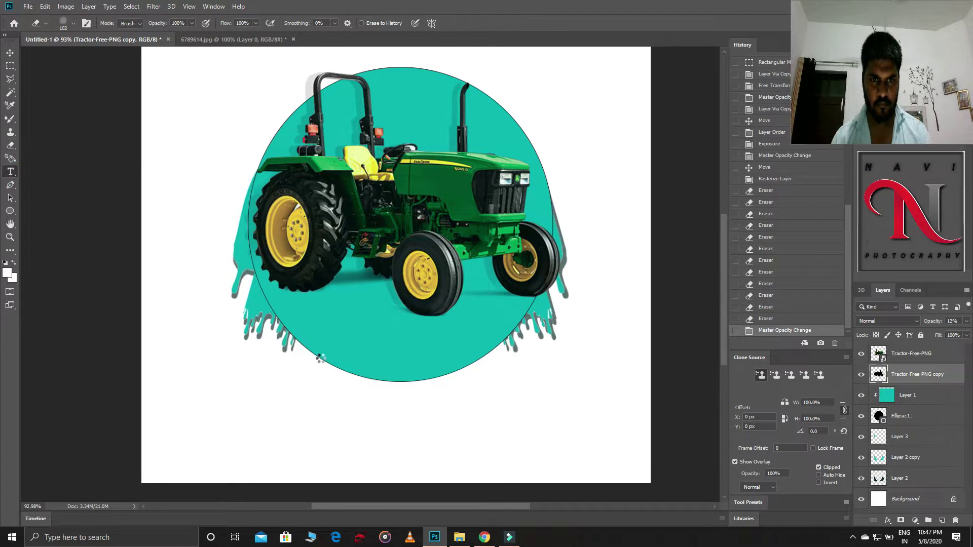
pyautogui.click(232, 394)
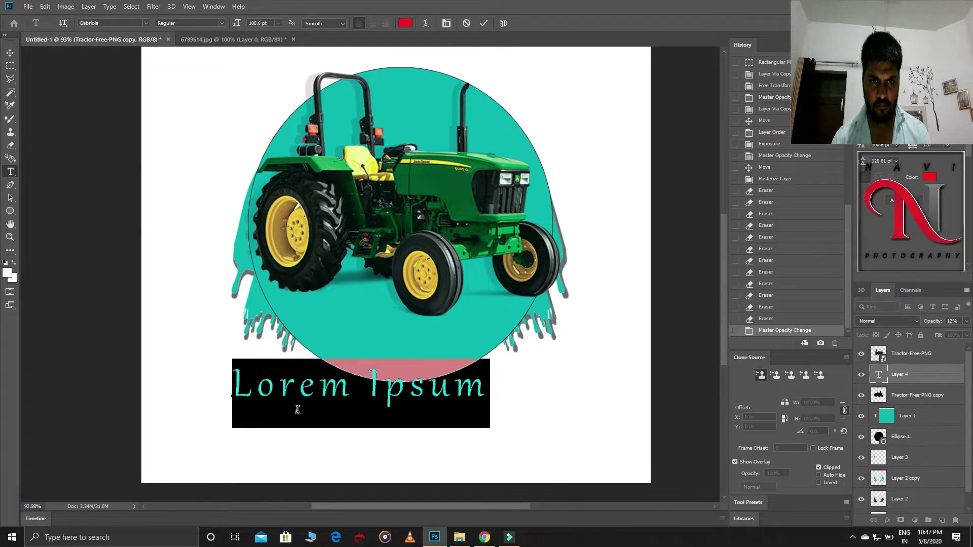
pyautogui.write('GABA')
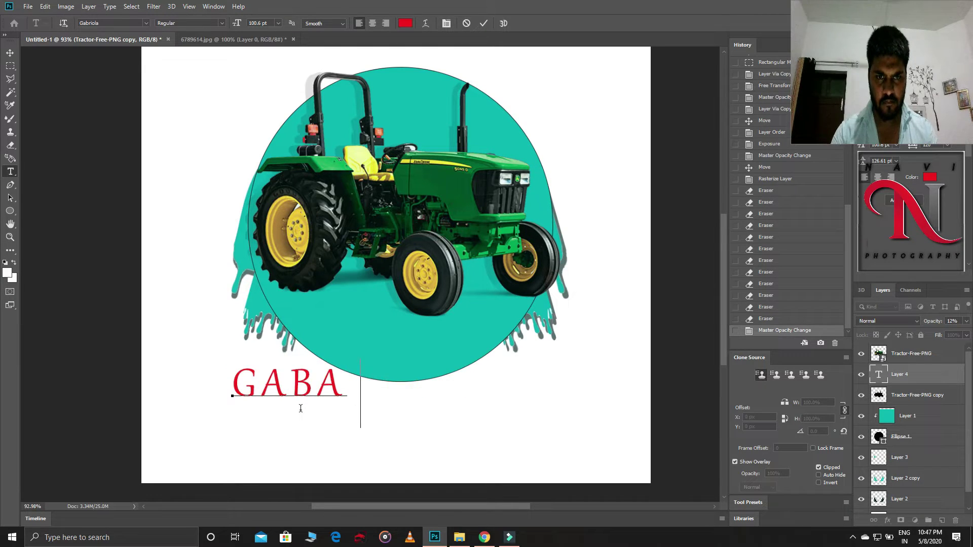
pyautogui.write(' FARM')
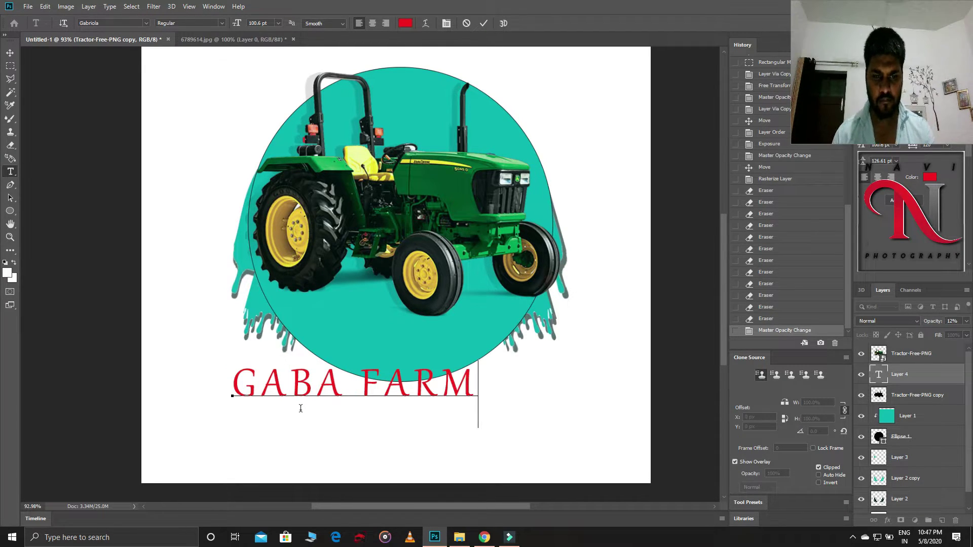
# Set the title to the Vanrott font in the circle's teal, move it down and commit.
pyautogui.hotkey('ctrl', 'a')
pyautogui.click(146, 23)
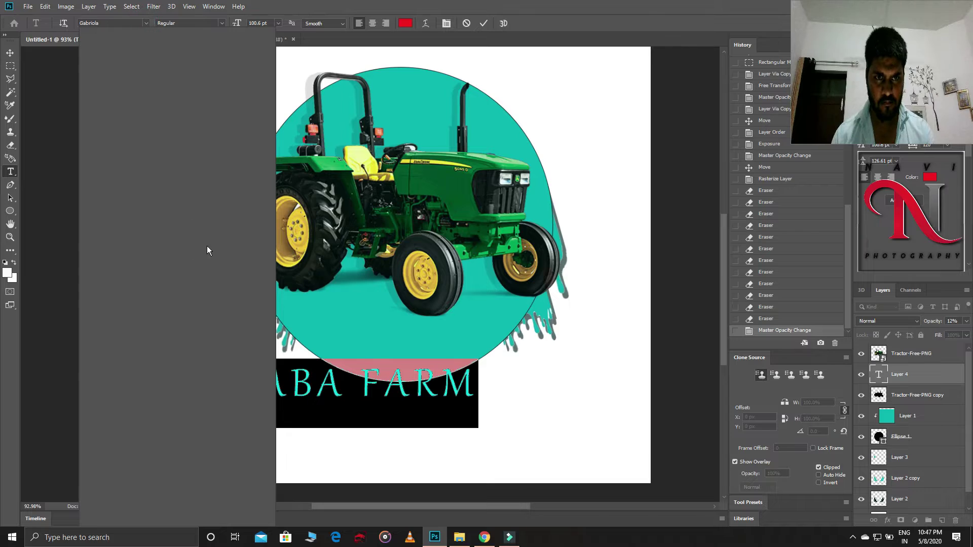
pyautogui.click(116, 93)
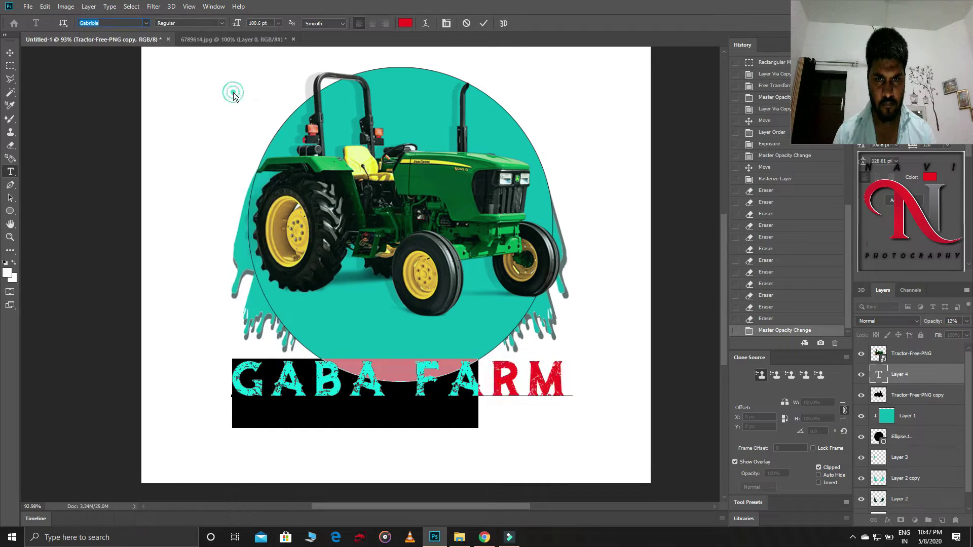
pyautogui.write('Vanrott')
pyautogui.click(404, 23)
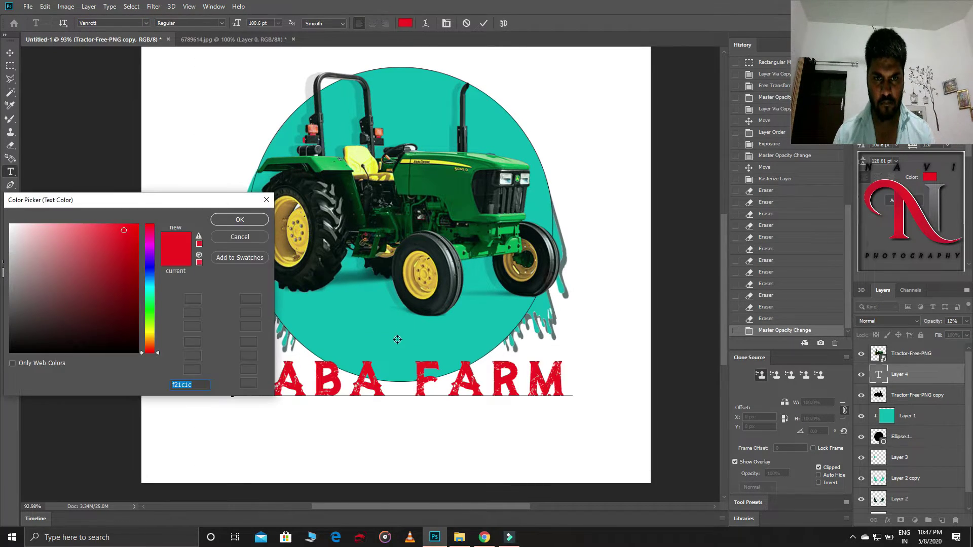
pyautogui.click(394, 340)
pyautogui.click(231, 221)
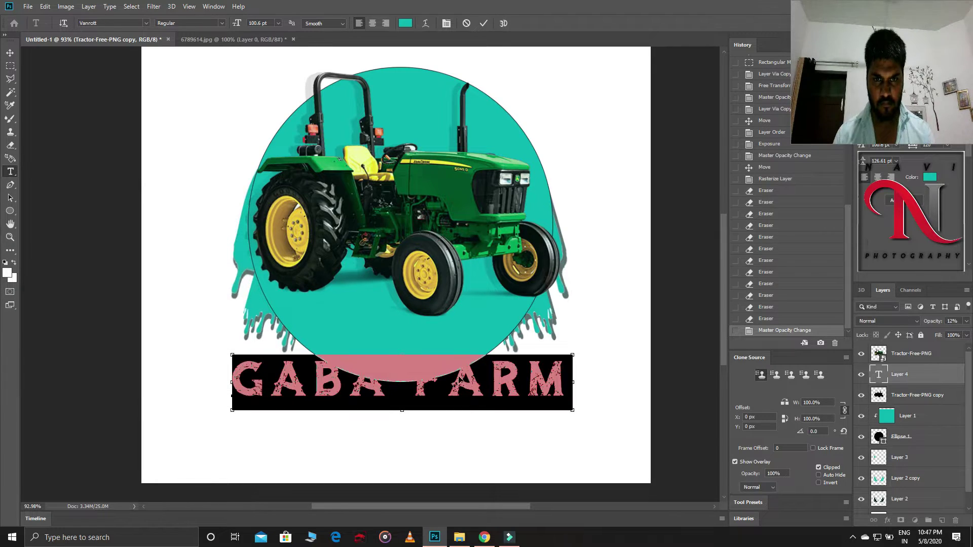
pyautogui.moveTo(459, 390); pyautogui.dragTo(457, 406)
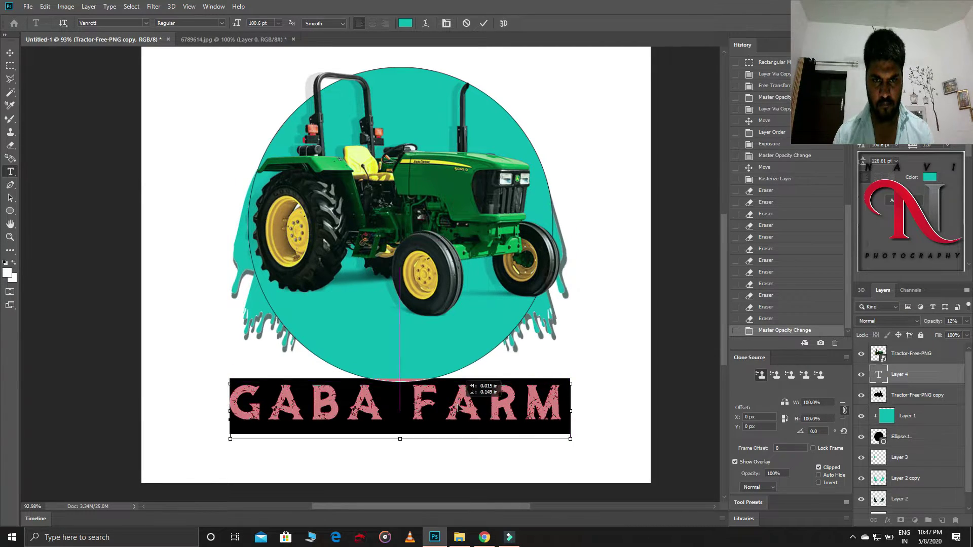
pyautogui.click(484, 23)
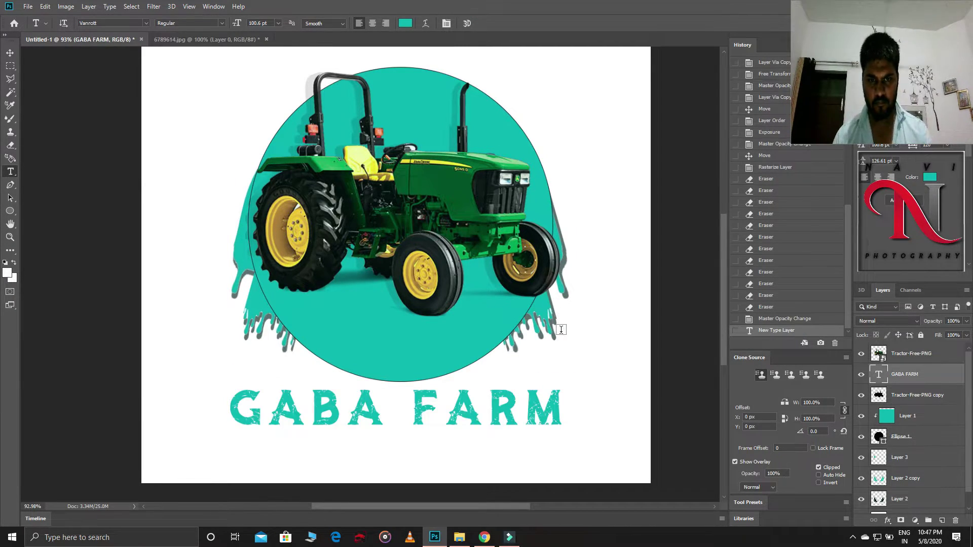
# Centre the GABA FARM title under the circle and duplicate its layer.
pyautogui.hotkey('ctrl', 't')
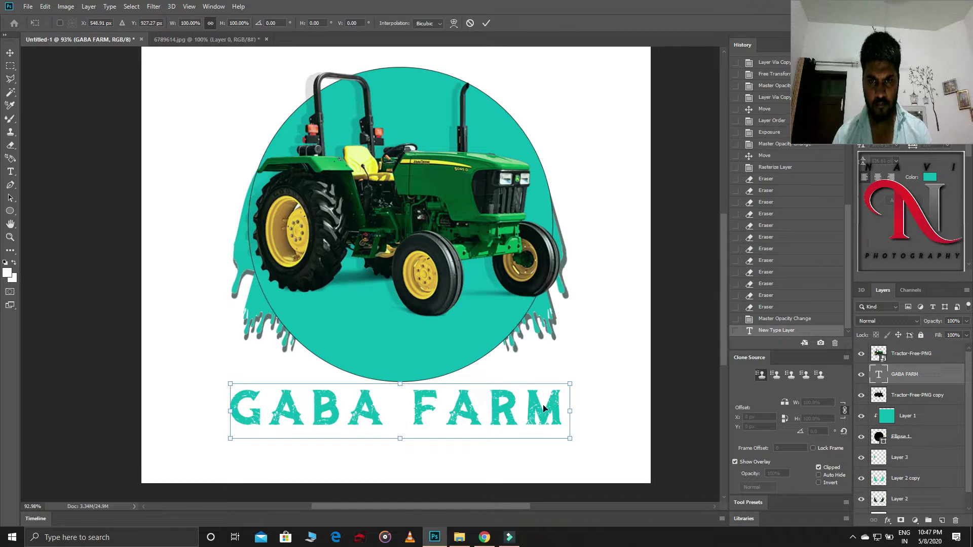
pyautogui.moveTo(543, 408); pyautogui.dragTo(552, 406)
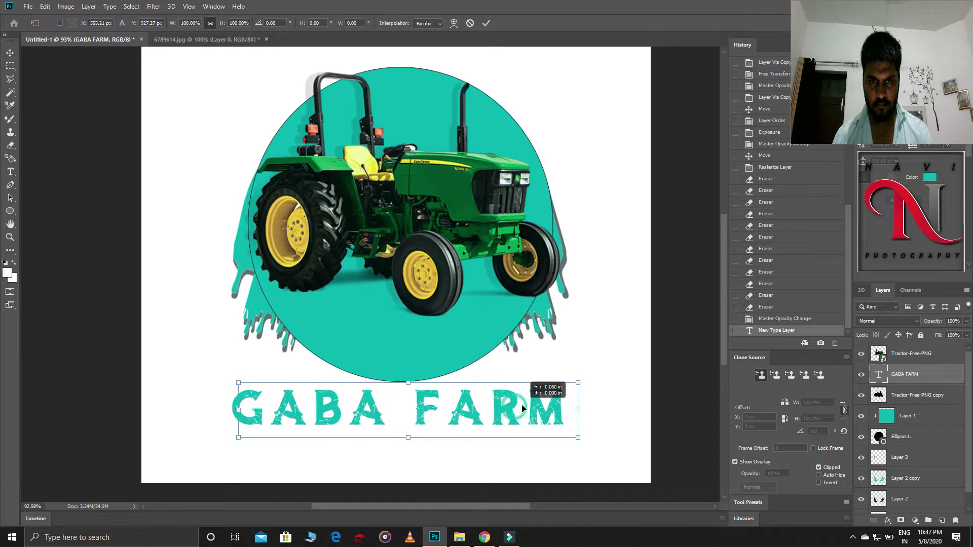
pyautogui.click(486, 23)
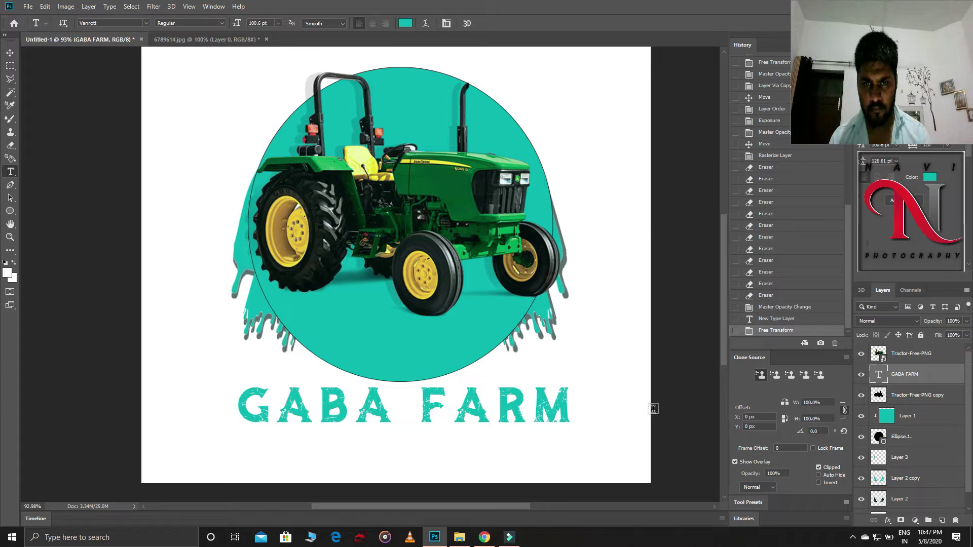
pyautogui.hotkey('ctrl', 'j')
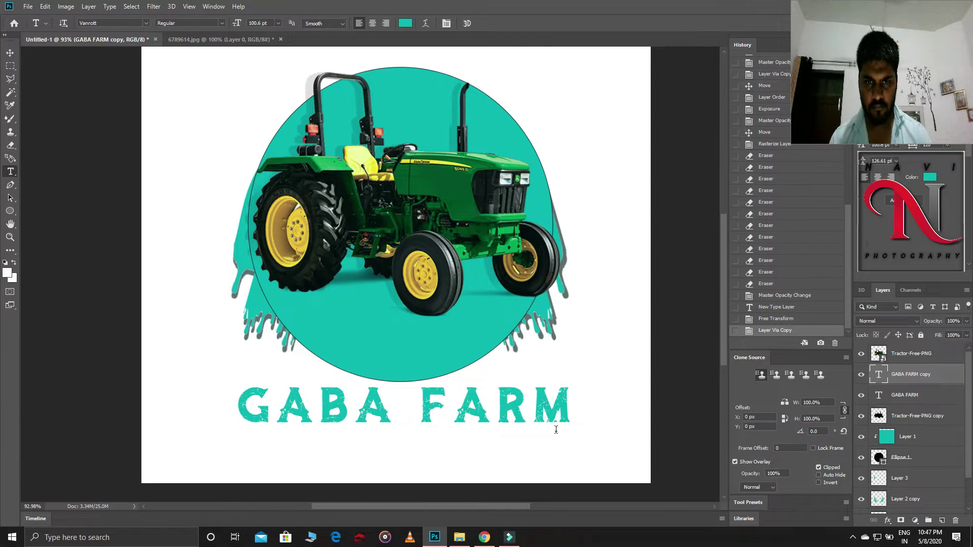
# Colour the original title #030606 at 82% opacity and offset the teal copy over it.
pyautogui.click(904, 395)
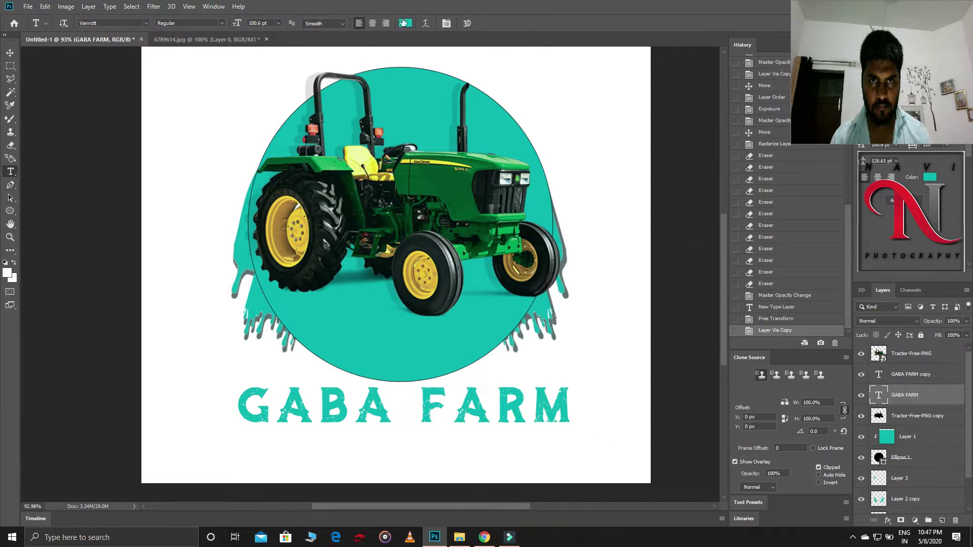
pyautogui.click(404, 24)
pyautogui.moveTo(100, 282); pyautogui.dragTo(79, 349)
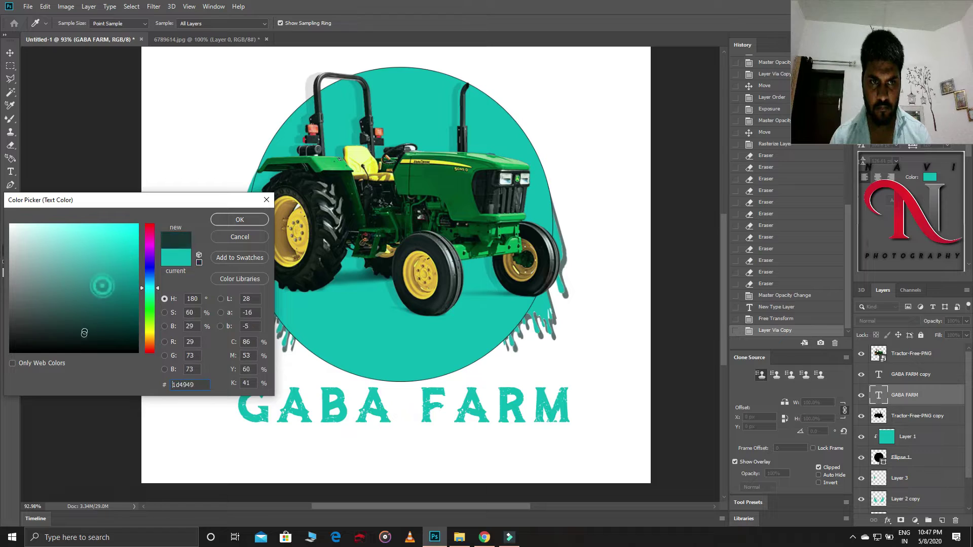
pyautogui.click(250, 220)
pyautogui.click(911, 374)
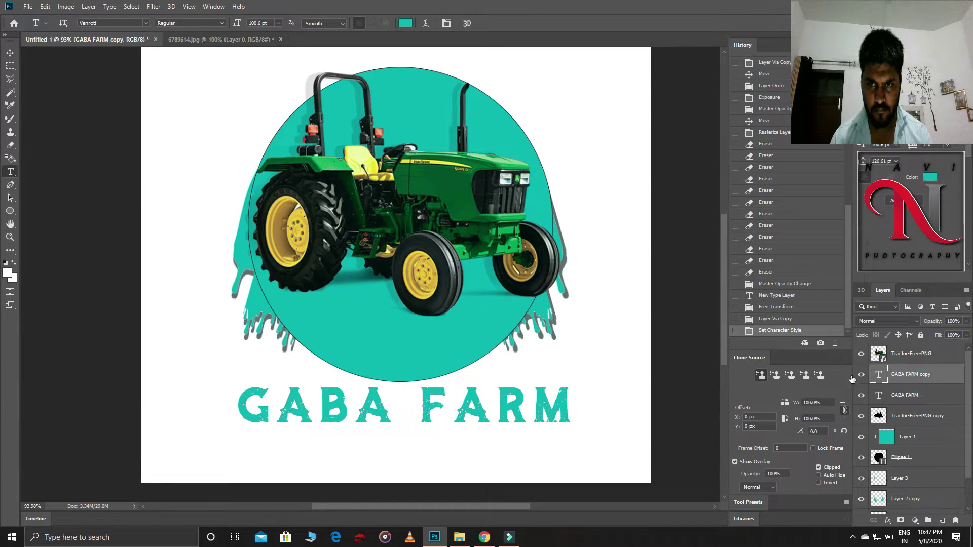
pyautogui.moveTo(536, 398); pyautogui.dragTo(540, 396)
pyautogui.click(925, 395)
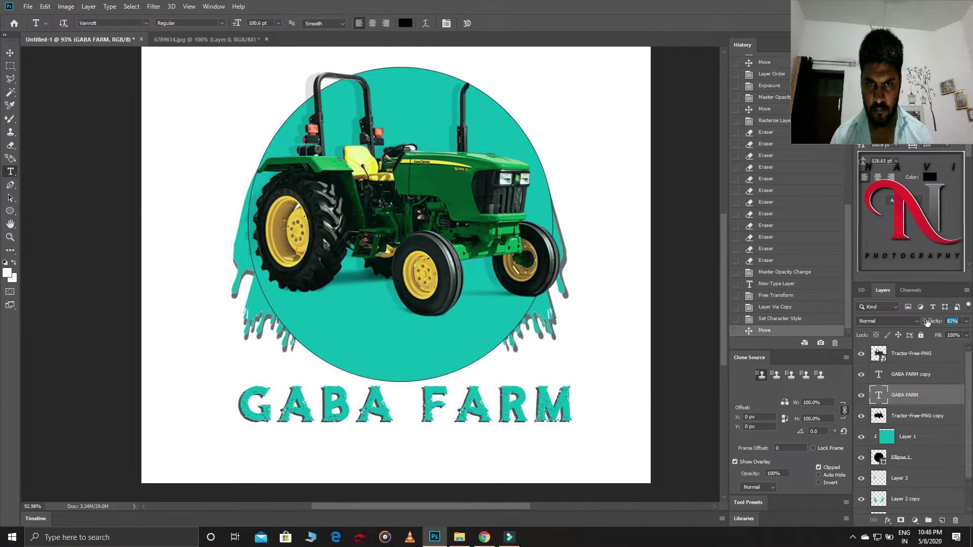
pyautogui.moveTo(932, 324); pyautogui.dragTo(926, 325)
# Merge Layer 3 into Layer 2 copy, then Layer 2 copy into Layer 2.
pyautogui.click(924, 477)
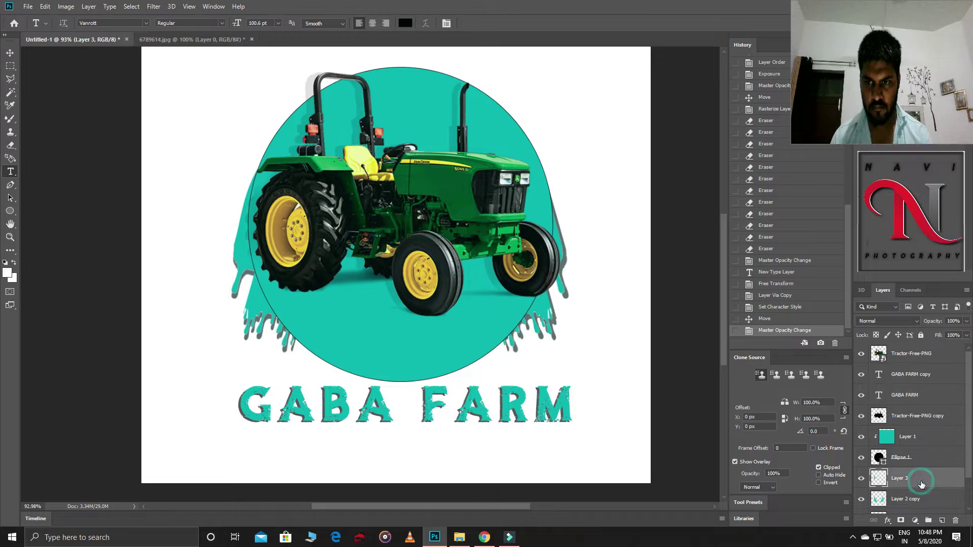
pyautogui.scroll(-1, 918, 482)
pyautogui.rightClick(912, 463)
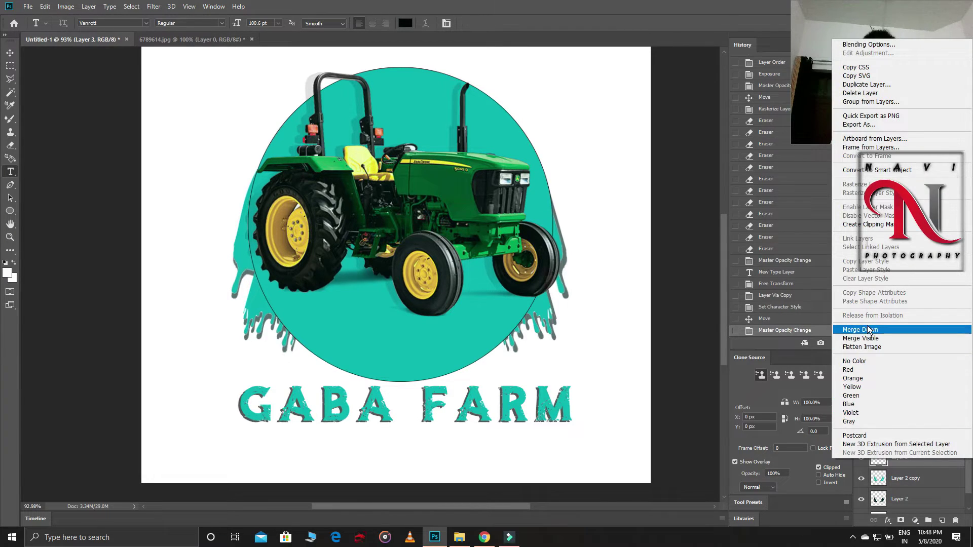
pyautogui.click(868, 326)
pyautogui.rightClick(906, 465)
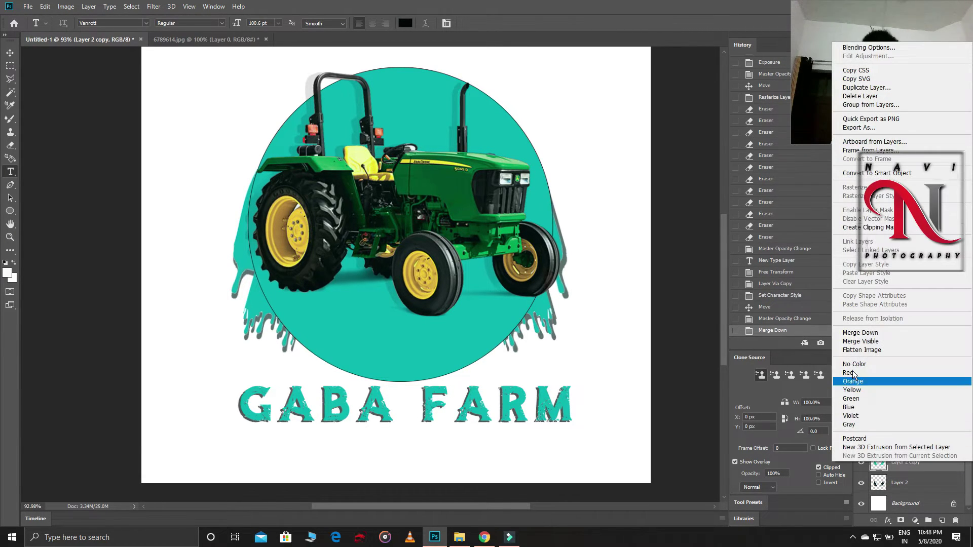
pyautogui.click(862, 330)
# Copy a paint drip from the circle's right side onto its own layer.
pyautogui.click(10, 66)
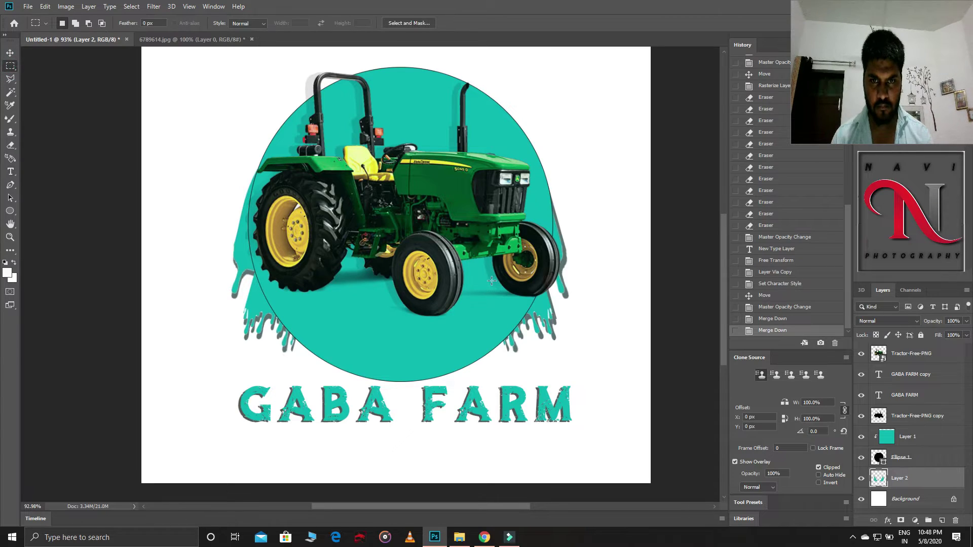
pyautogui.moveTo(483, 278); pyautogui.dragTo(580, 375)
pyautogui.rightClick(549, 310)
pyautogui.click(582, 378)
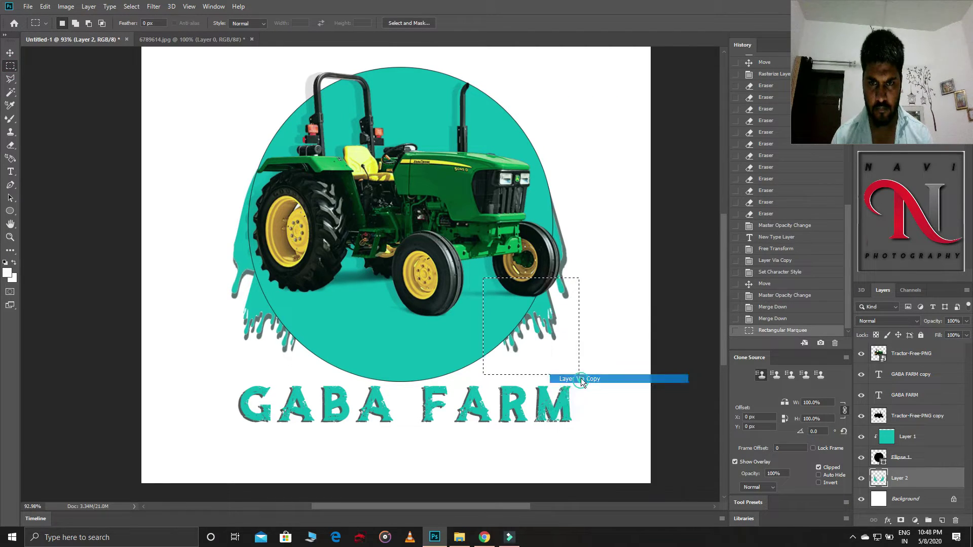
# Rotate, skew and position the copied drip right after the M of FARM.
pyautogui.rightClick(577, 366)
pyautogui.click(592, 400)
pyautogui.moveTo(543, 315); pyautogui.dragTo(603, 395)
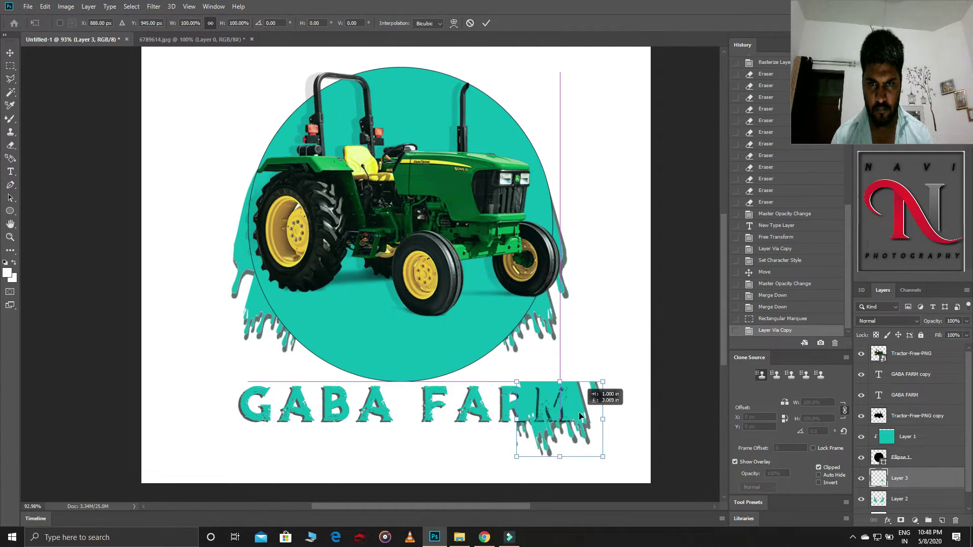
pyautogui.moveTo(629, 431); pyautogui.dragTo(598, 304)
pyautogui.moveTo(564, 431)
pyautogui.mouseDown()
pyautogui.moveTo(579, 405)
pyautogui.moveTo(568, 423)
pyautogui.mouseUp()
pyautogui.moveTo(541, 375)
pyautogui.mouseDown()
pyautogui.moveTo(544, 392)
pyautogui.moveTo(576, 419)
pyautogui.mouseUp()
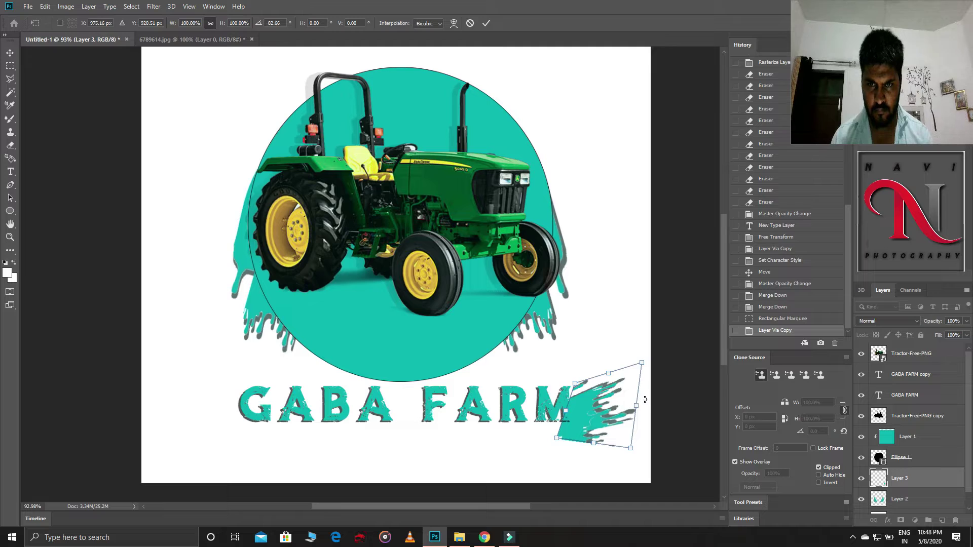
pyautogui.moveTo(645, 399); pyautogui.dragTo(638, 378)
pyautogui.moveTo(596, 409)
pyautogui.mouseDown()
pyautogui.moveTo(599, 397)
pyautogui.moveTo(649, 398)
pyautogui.mouseUp()
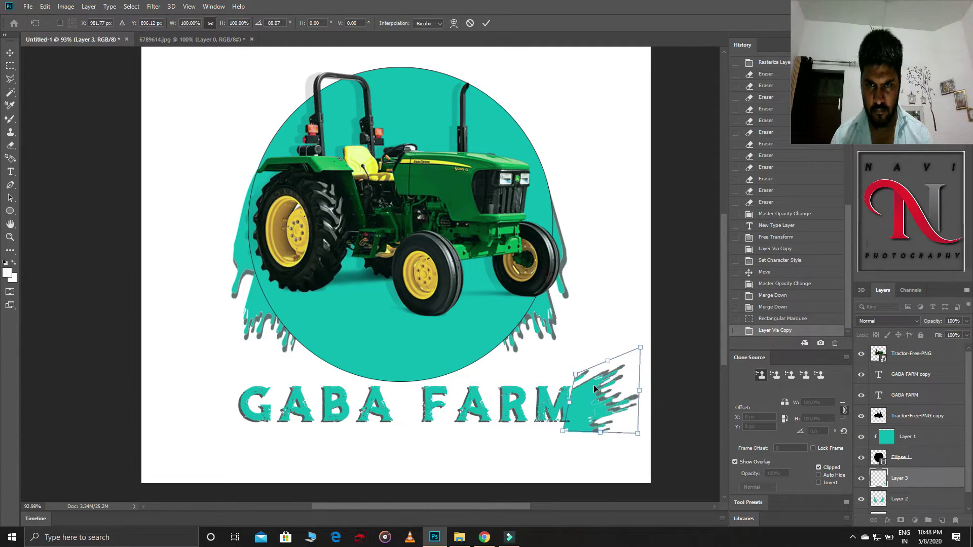
pyautogui.moveTo(563, 432); pyautogui.dragTo(568, 424)
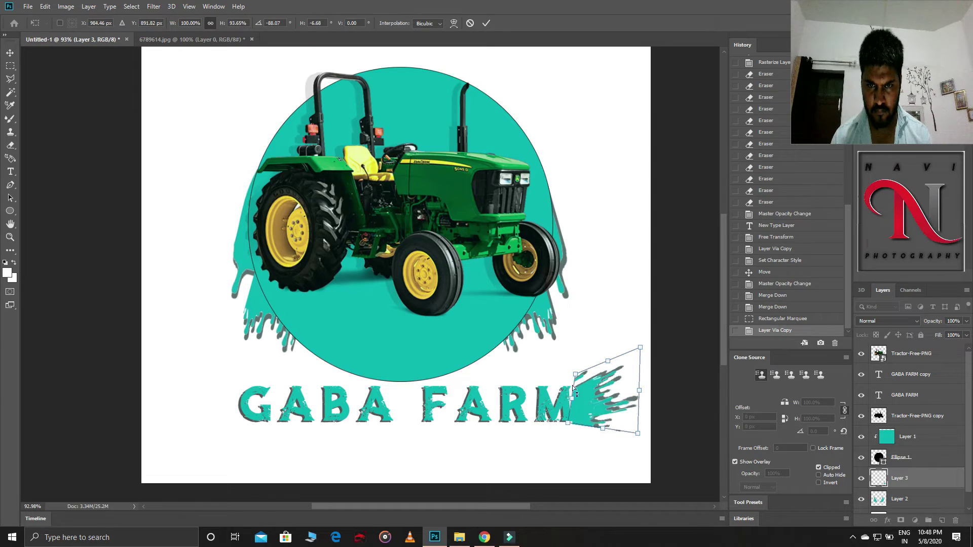
pyautogui.moveTo(573, 378); pyautogui.dragTo(567, 375)
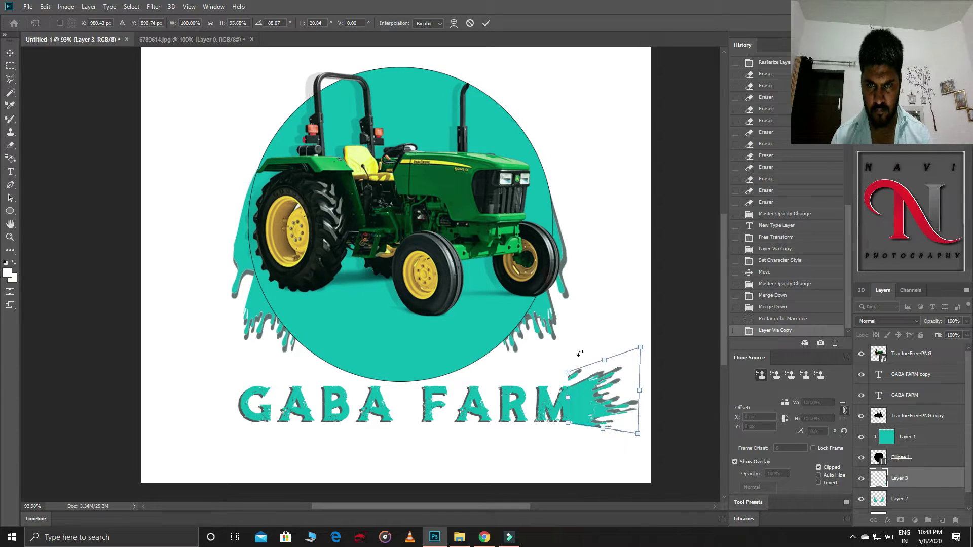
pyautogui.click(486, 23)
pyautogui.moveTo(590, 399); pyautogui.dragTo(575, 398)
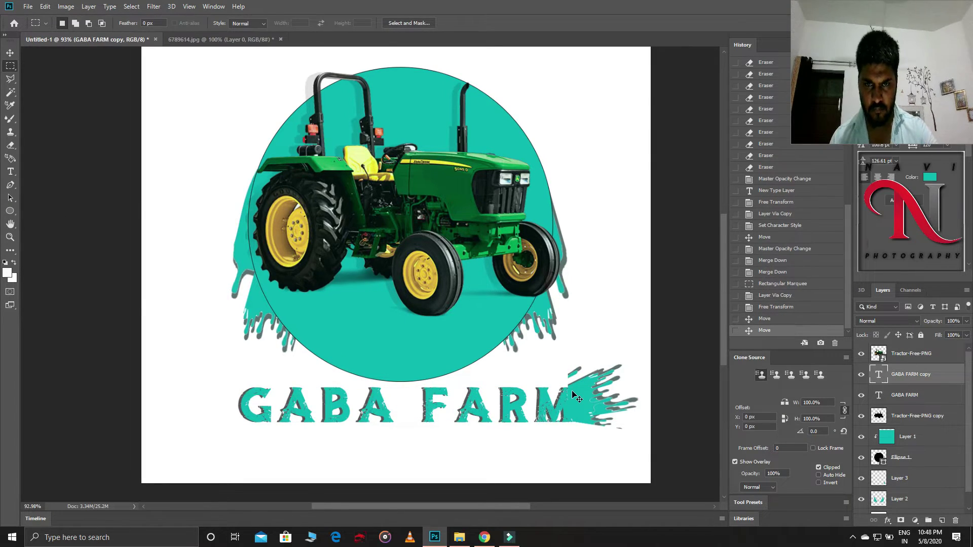
# Zoom in on the splash beside FARM, nudge it and skew its bottom slightly.
pyautogui.keyDown('ctrl'); pyautogui.click(572, 390); pyautogui.keyUp('ctrl')
pyautogui.press('z')
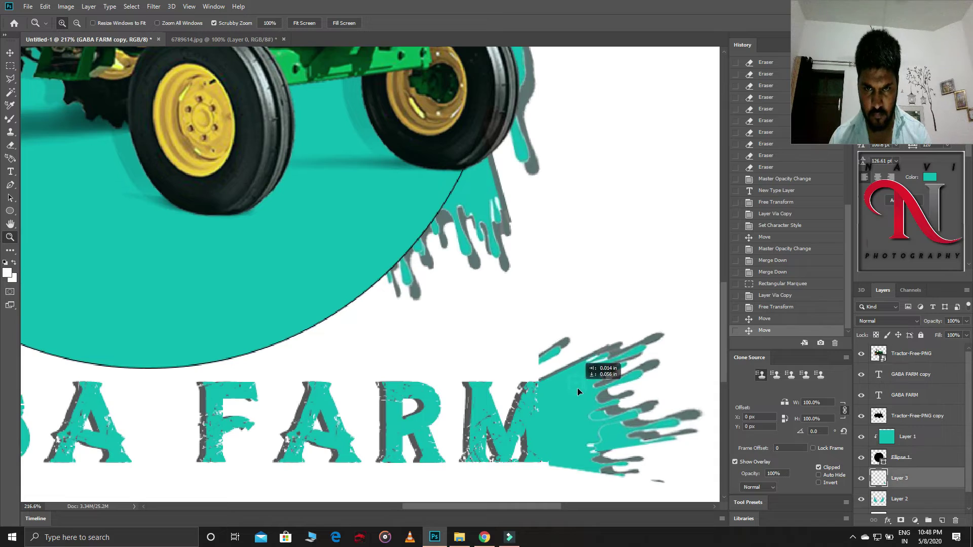
pyautogui.moveTo(578, 391); pyautogui.dragTo(578, 388)
pyautogui.press('m')
pyautogui.rightClick(591, 377)
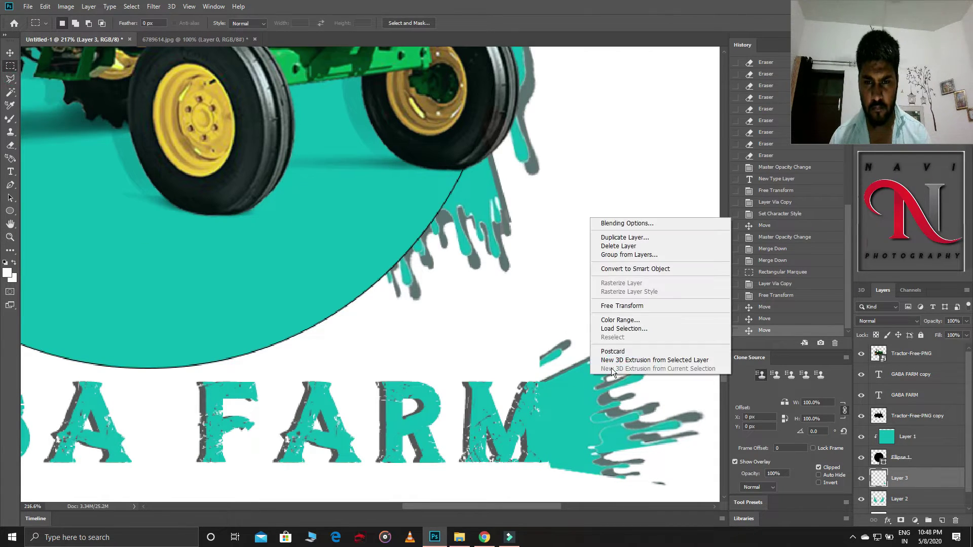
pyautogui.click(622, 306)
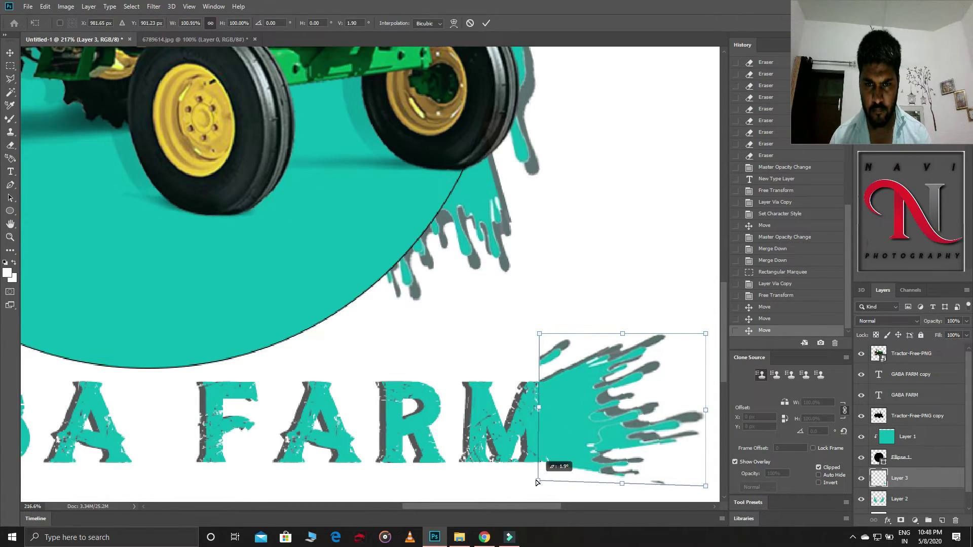
pyautogui.moveTo(540, 487); pyautogui.dragTo(533, 480)
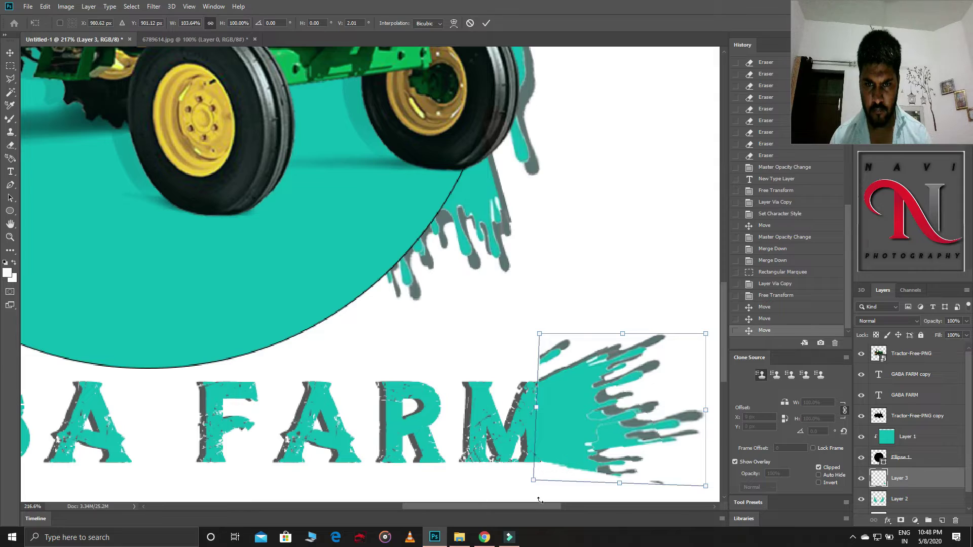
pyautogui.click(485, 24)
# Cut away the stray fragment above the splash with the Polygonal Lasso, then zoom out.
pyautogui.click(10, 79)
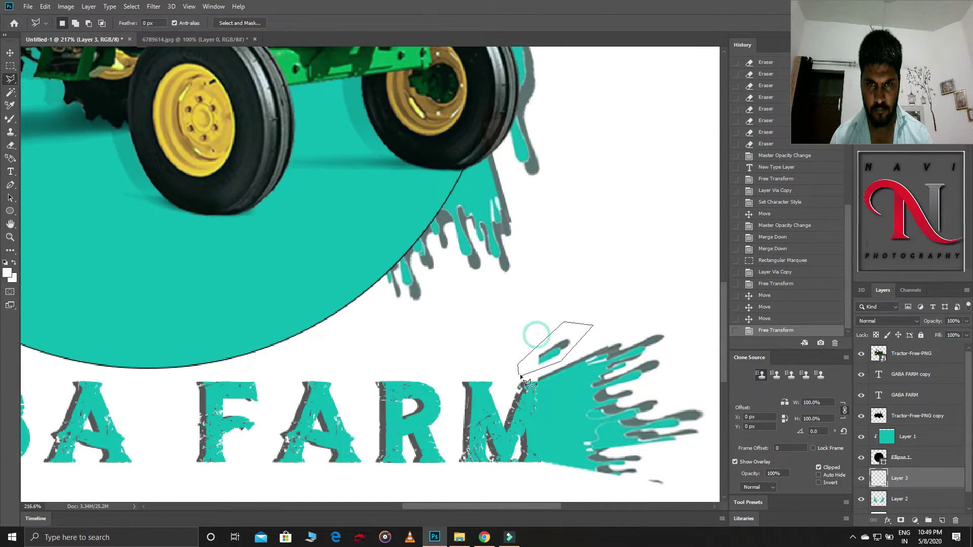
pyautogui.click(533, 336)
pyautogui.click(521, 375)
pyautogui.hotkey('ctrl', 'x')
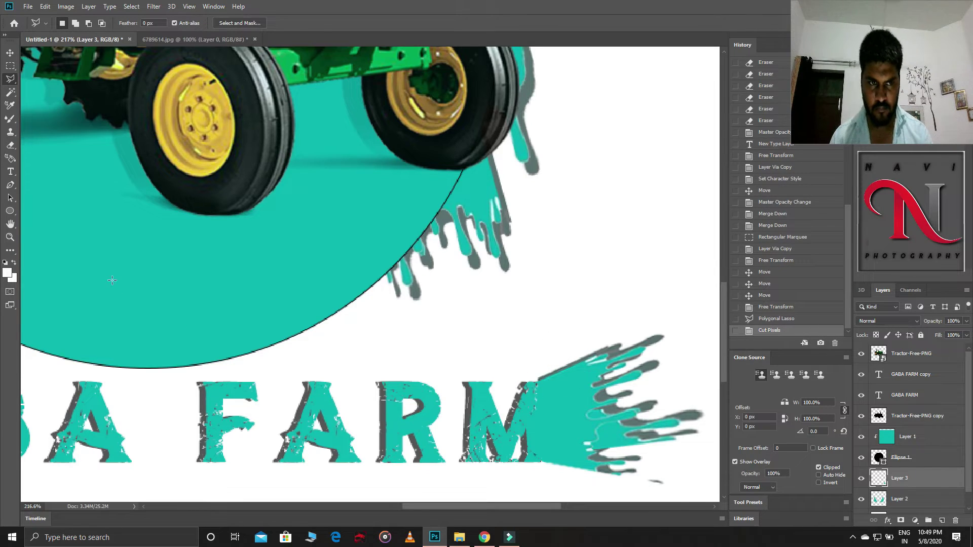
pyautogui.click(10, 237)
pyautogui.scroll(-5, 274, 252)
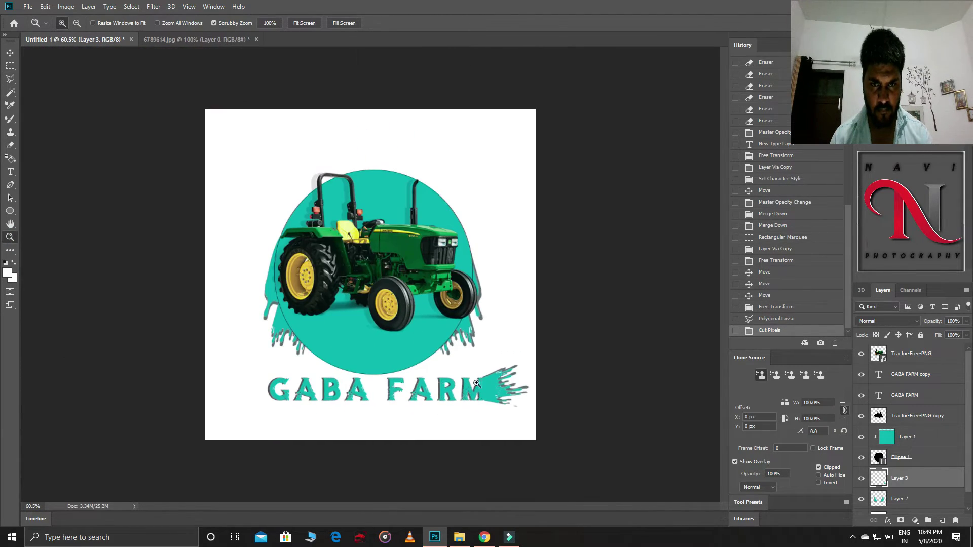
# Settle the splash after the M and move Layer 3 beneath the GABA FARM text layers.
pyautogui.moveTo(489, 391); pyautogui.dragTo(490, 392)
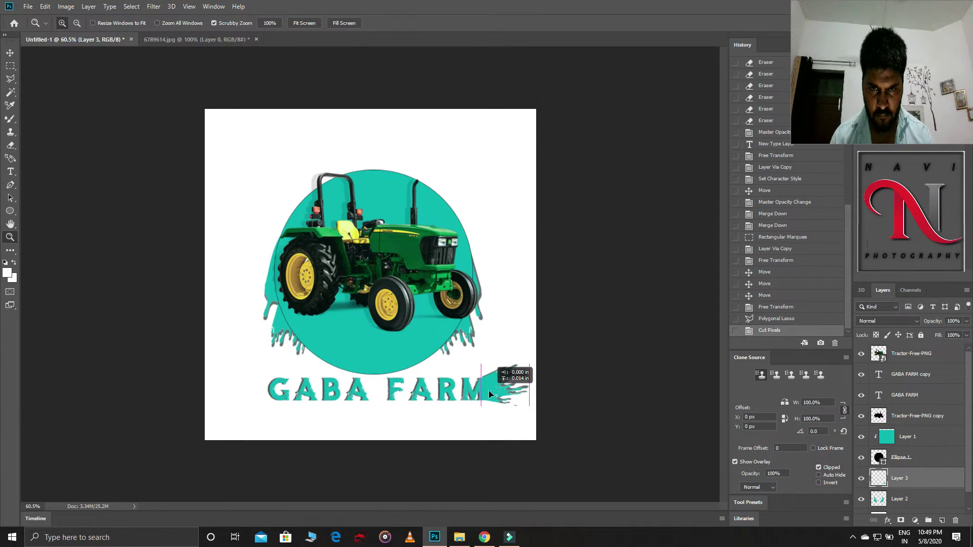
pyautogui.moveTo(490, 394); pyautogui.dragTo(489, 391)
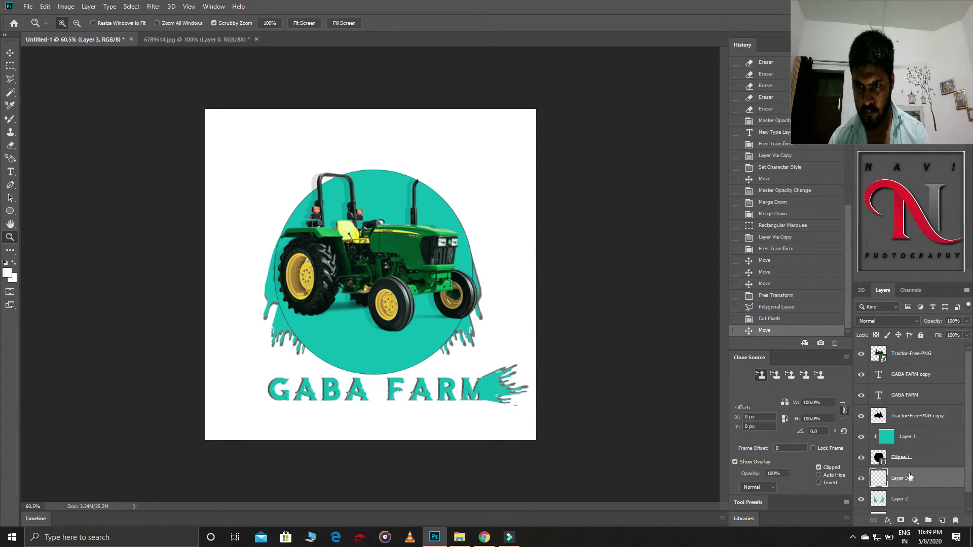
pyautogui.moveTo(911, 480); pyautogui.dragTo(907, 371)
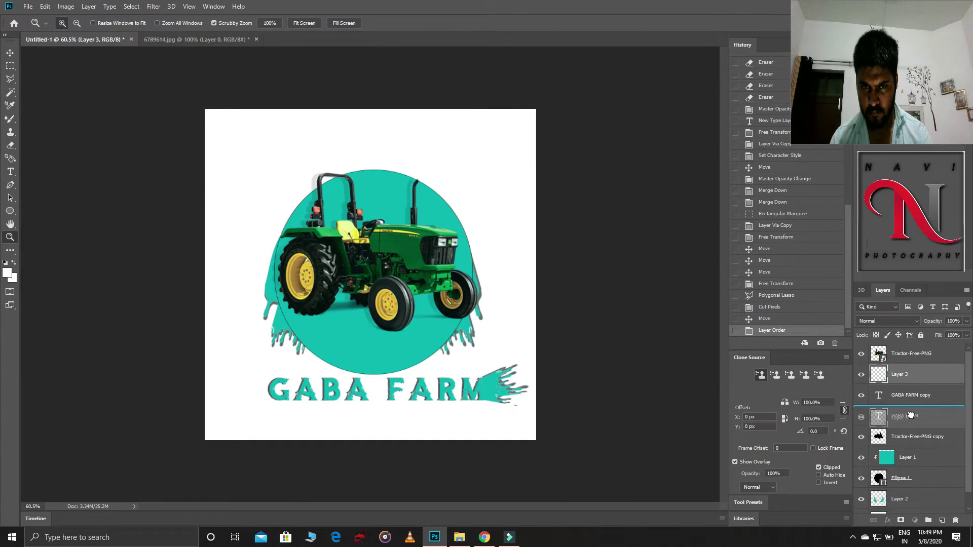
pyautogui.moveTo(907, 373); pyautogui.dragTo(904, 409)
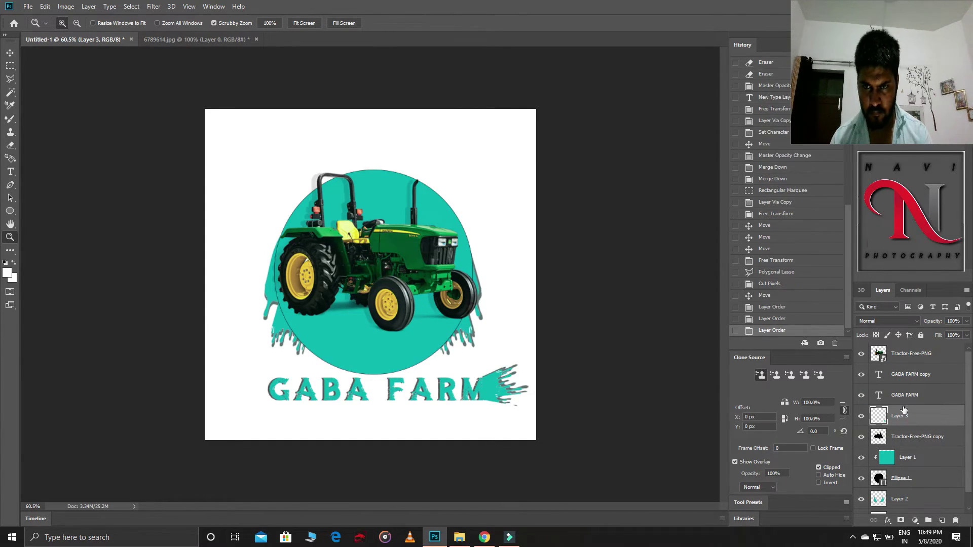
# Zoom in on FARM and nudge the splash down to line up with the text.
pyautogui.click(907, 375)
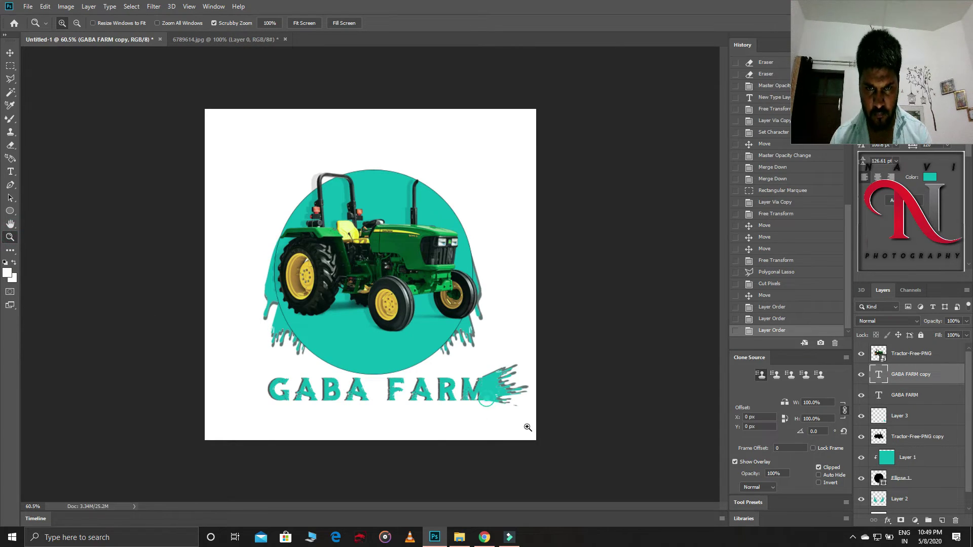
pyautogui.moveTo(479, 401)
pyautogui.mouseDown()
pyautogui.moveTo(567, 442)
pyautogui.moveTo(544, 442)
pyautogui.mouseUp()
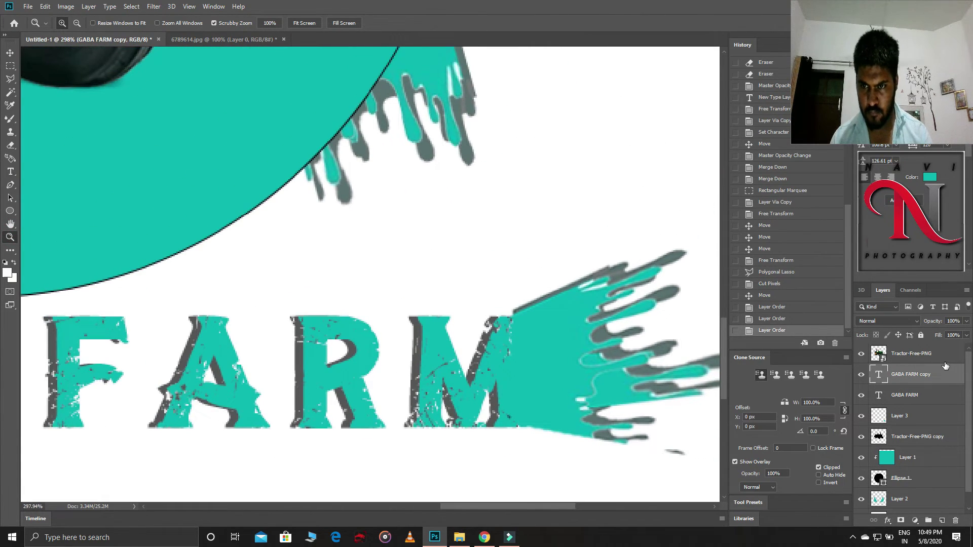
pyautogui.scroll(-1, 945, 370)
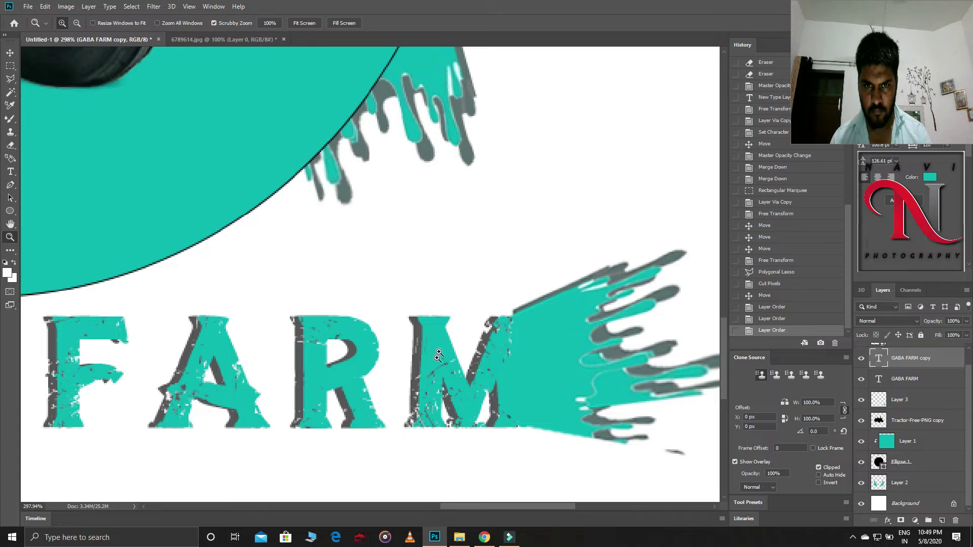
pyautogui.click(10, 66)
pyautogui.rightClick(498, 349)
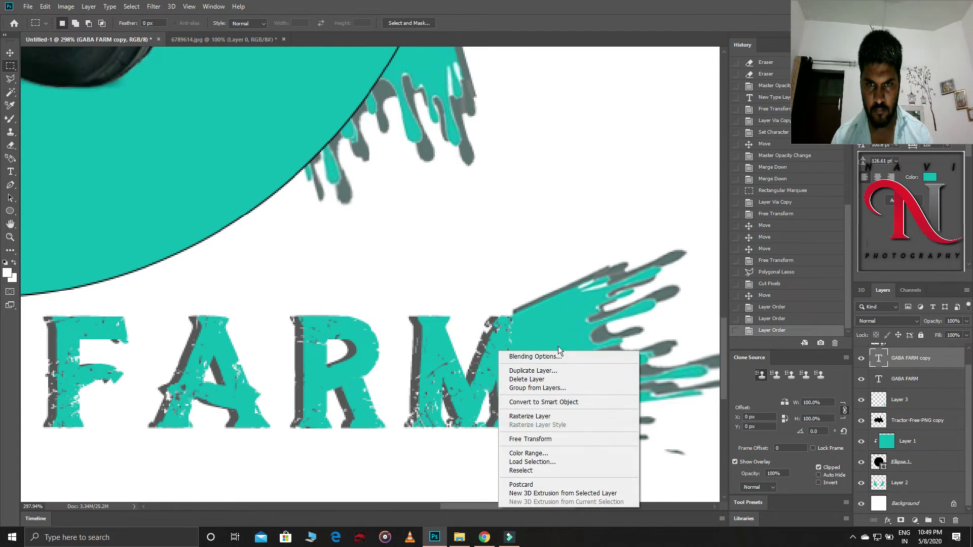
pyautogui.click(569, 332)
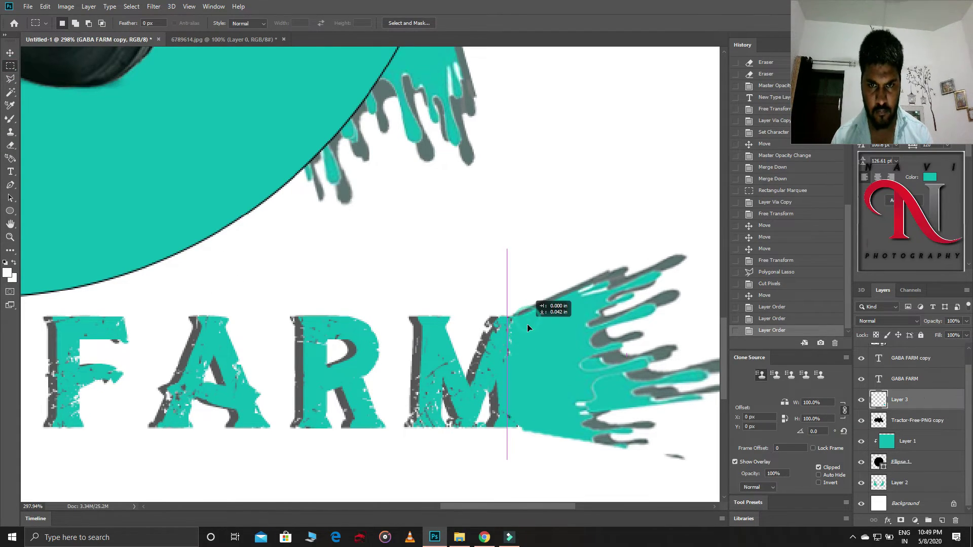
pyautogui.moveTo(530, 329); pyautogui.dragTo(533, 334)
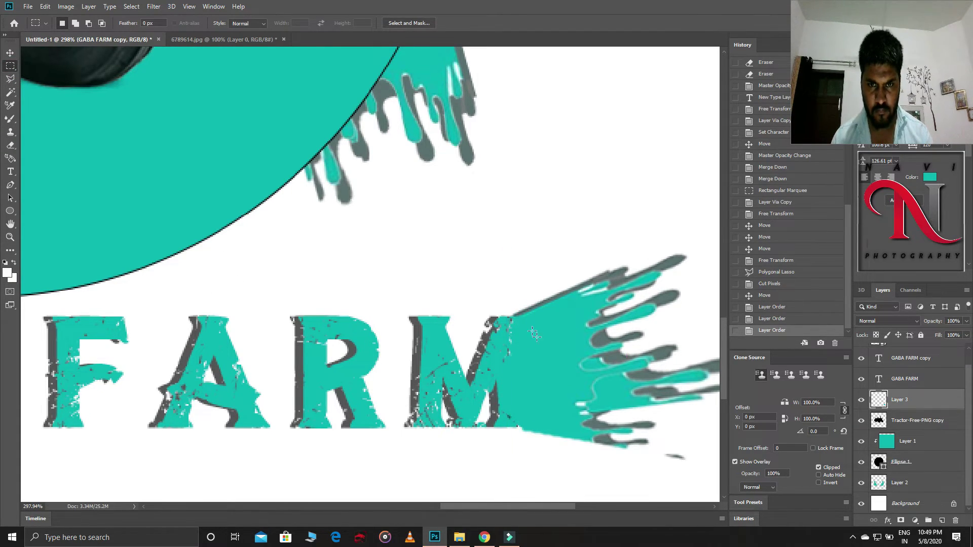
# Erase the splash's hard left edge beside the M and zoom out to the whole logo.
pyautogui.click(10, 145)
pyautogui.click(509, 350)
pyautogui.click(503, 396)
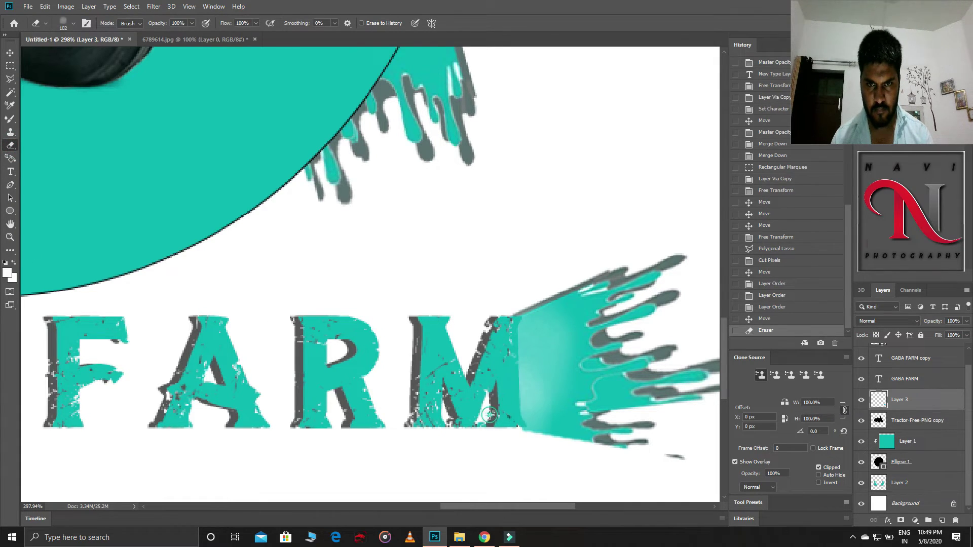
pyautogui.click(10, 237)
pyautogui.moveTo(272, 276); pyautogui.dragTo(213, 279)
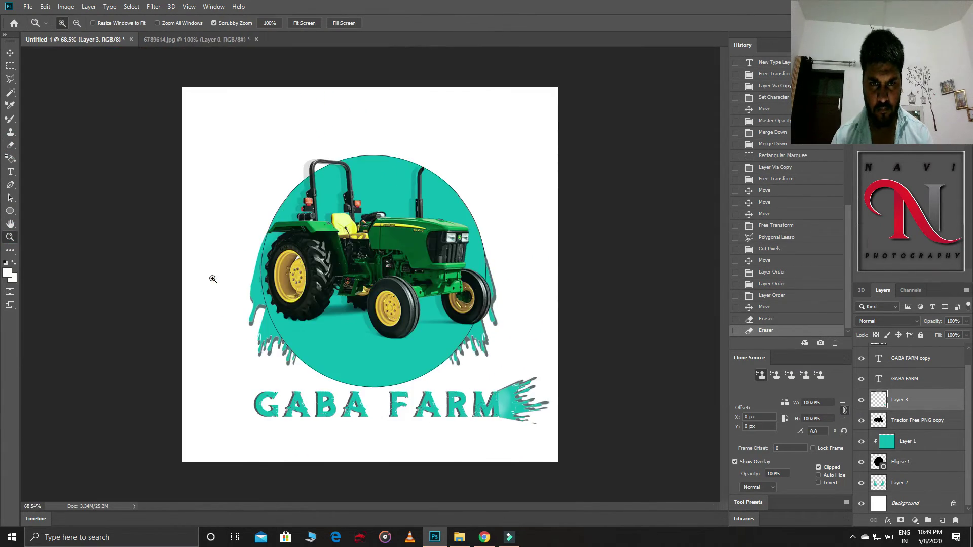
# Flatten every layer of the logo into a single Background layer.
pyautogui.rightClick(912, 380)
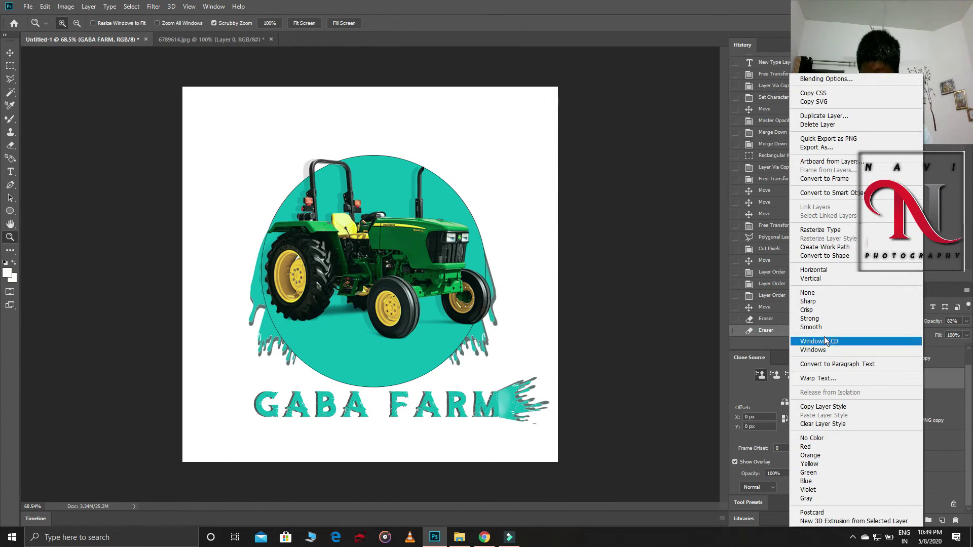
pyautogui.click(936, 402)
pyautogui.click(906, 356)
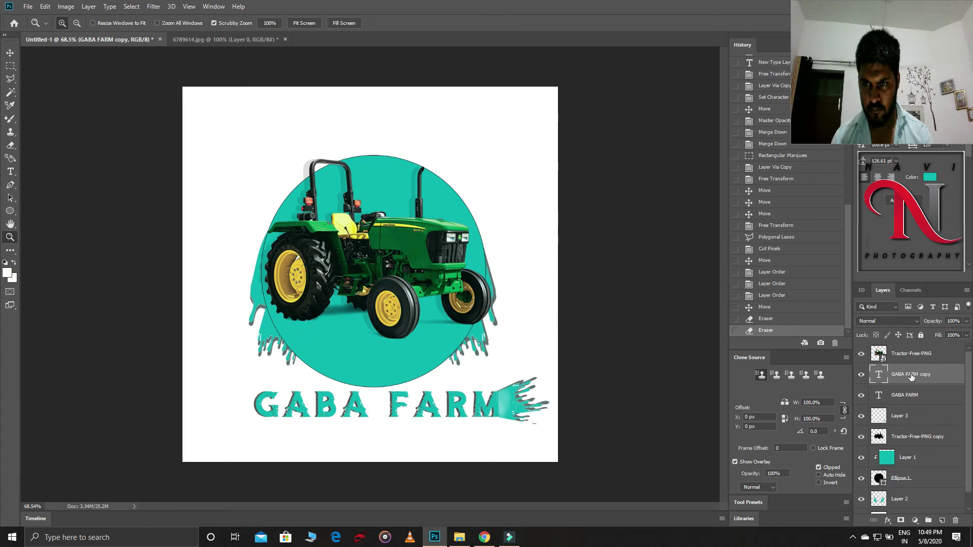
pyautogui.rightClick(922, 358)
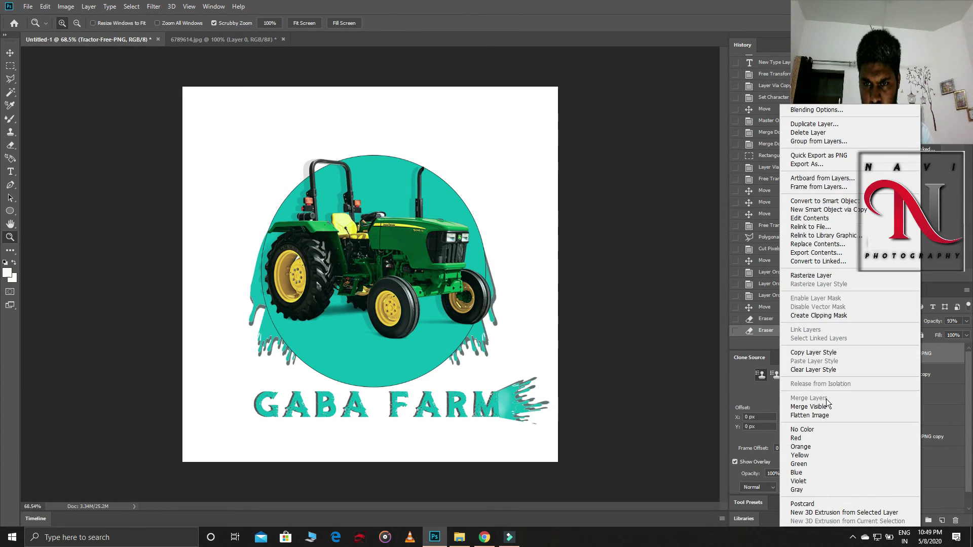
pyautogui.click(820, 416)
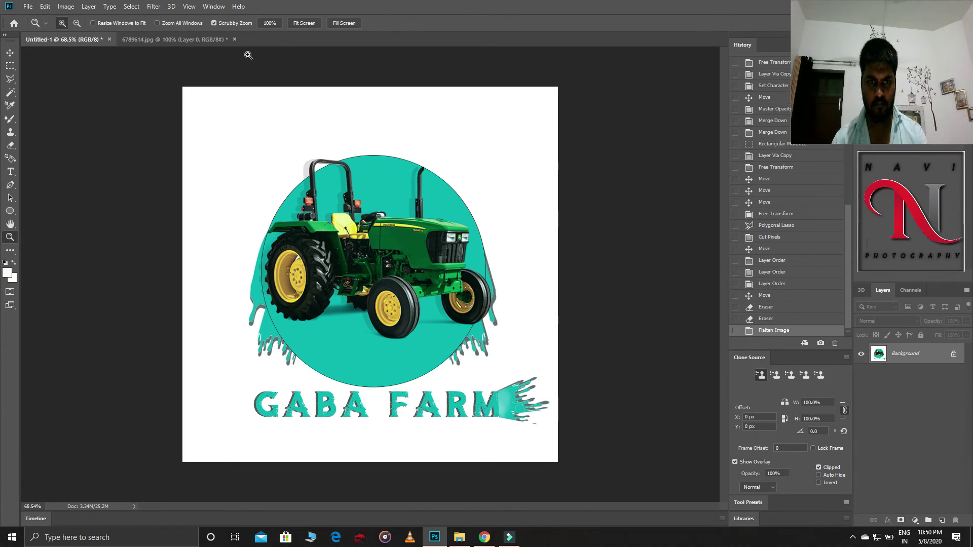
pyautogui.click(153, 6)
pyautogui.click(183, 67)
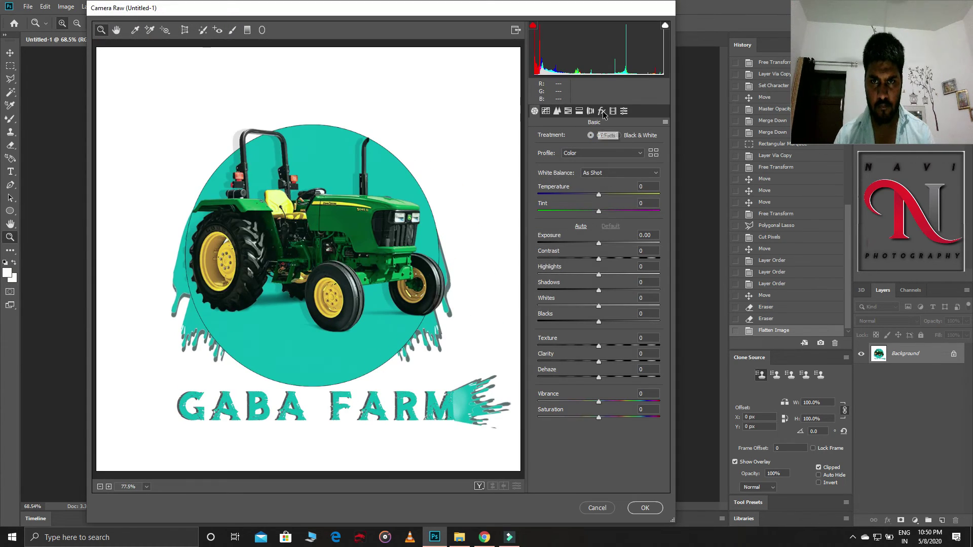
# Add a -58 Camera Raw vignette with feather 70 and raise Texture and Vibrance.
pyautogui.click(601, 110)
pyautogui.moveTo(598, 242)
pyautogui.mouseDown()
pyautogui.moveTo(564, 240)
pyautogui.moveTo(571, 257)
pyautogui.mouseUp()
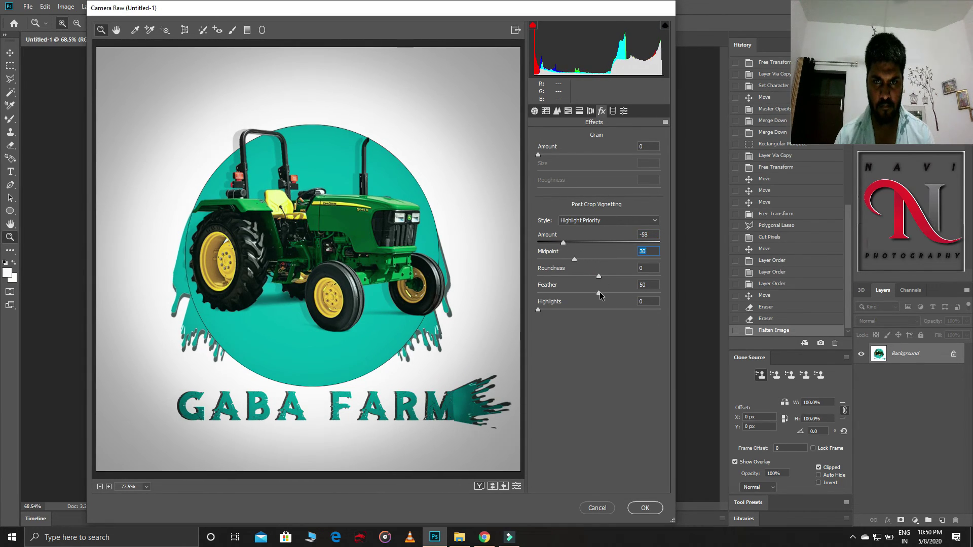
pyautogui.moveTo(598, 293); pyautogui.dragTo(621, 293)
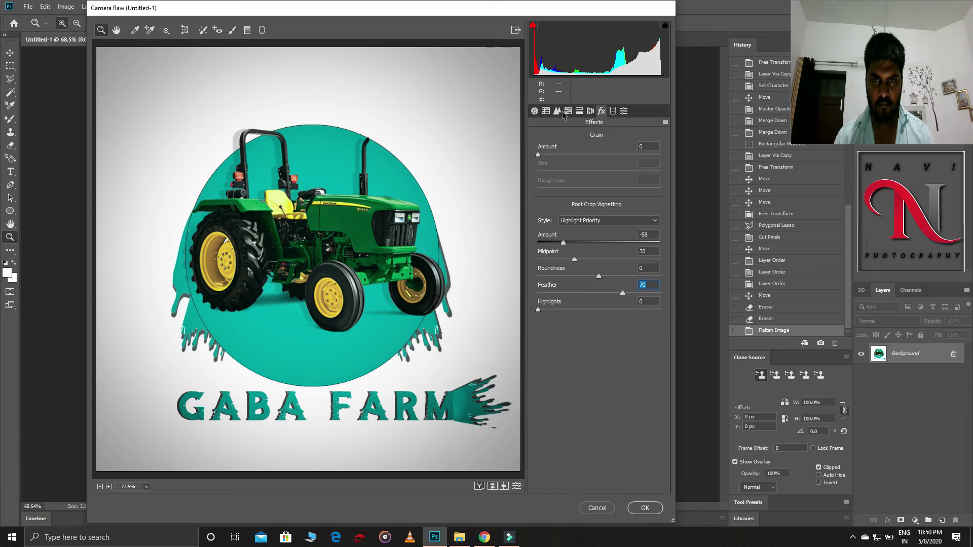
pyautogui.click(557, 111)
pyautogui.click(535, 110)
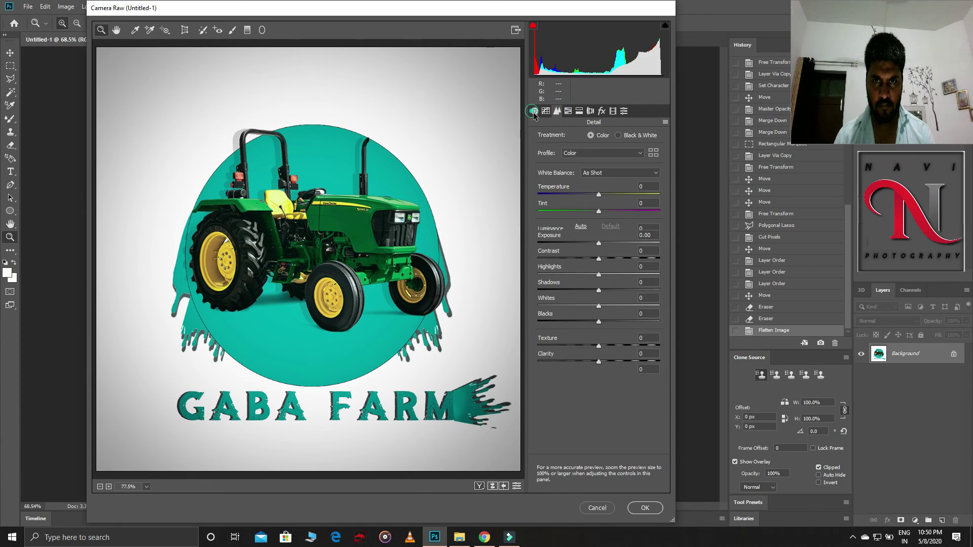
pyautogui.moveTo(602, 346); pyautogui.dragTo(611, 346)
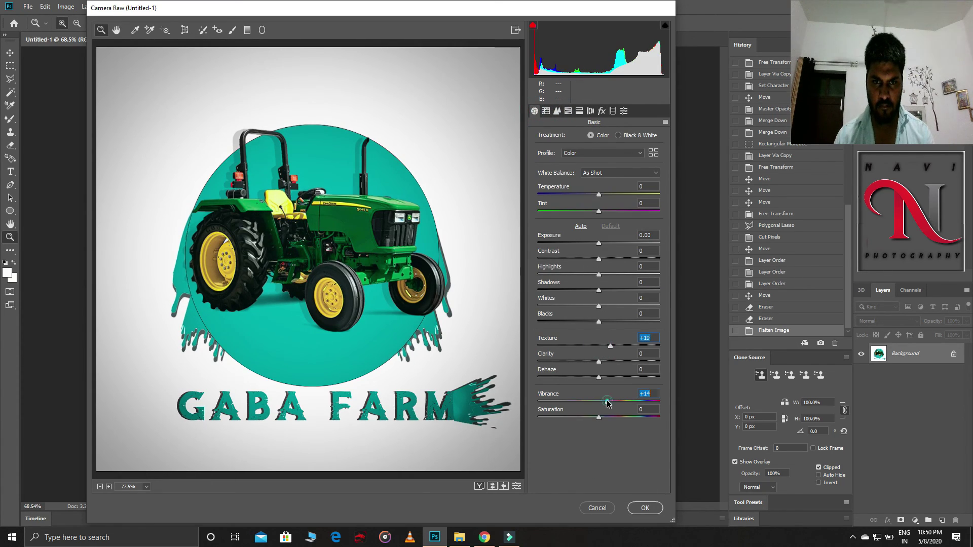
pyautogui.moveTo(608, 402); pyautogui.dragTo(621, 403)
pyautogui.click(643, 509)
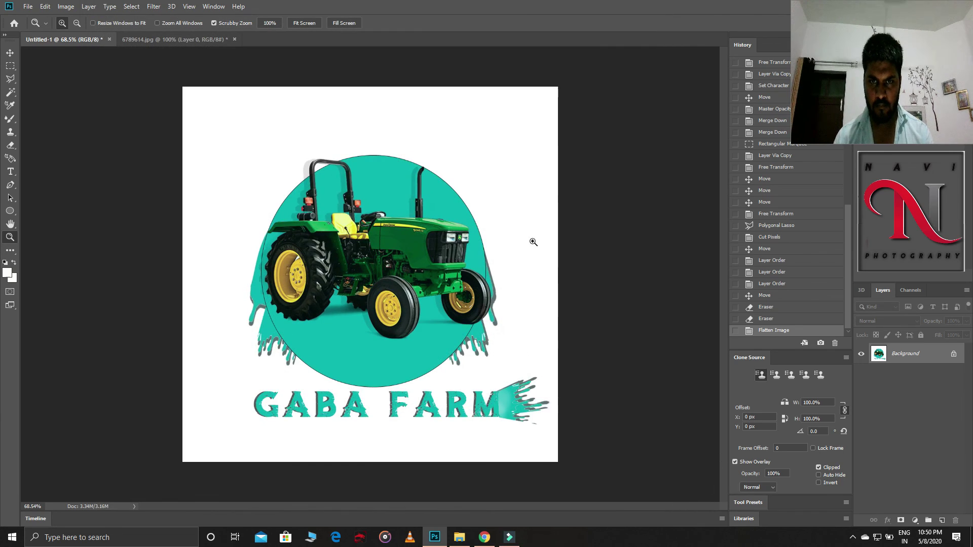
pyautogui.click(853, 537)
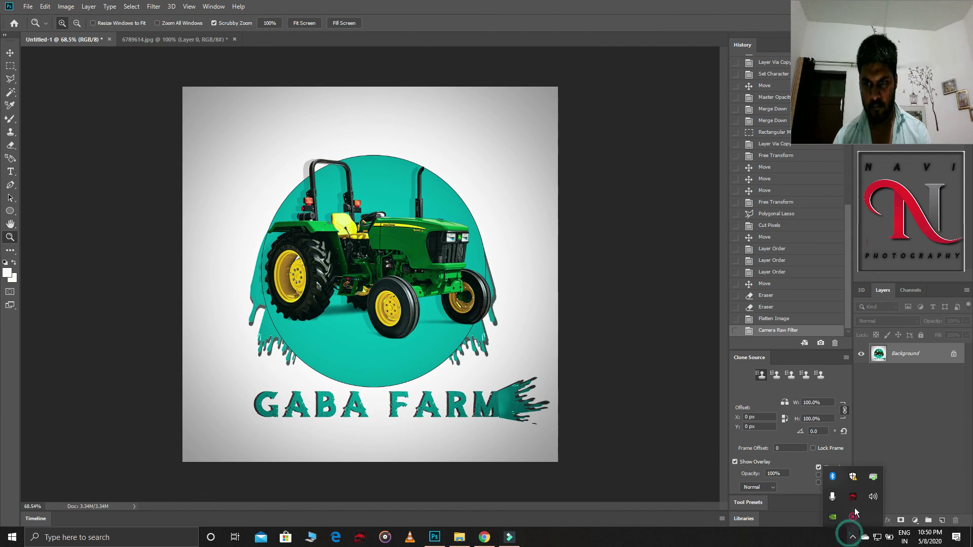